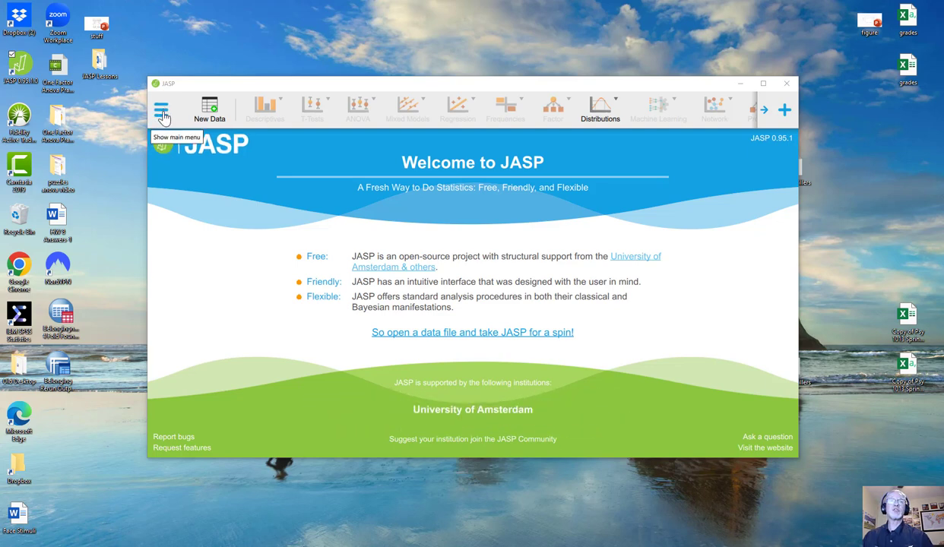
# Open the bankrev05 JASP file from the JASP Data for videos folder on the computer and maximize its window
pyautogui.click(162, 113)
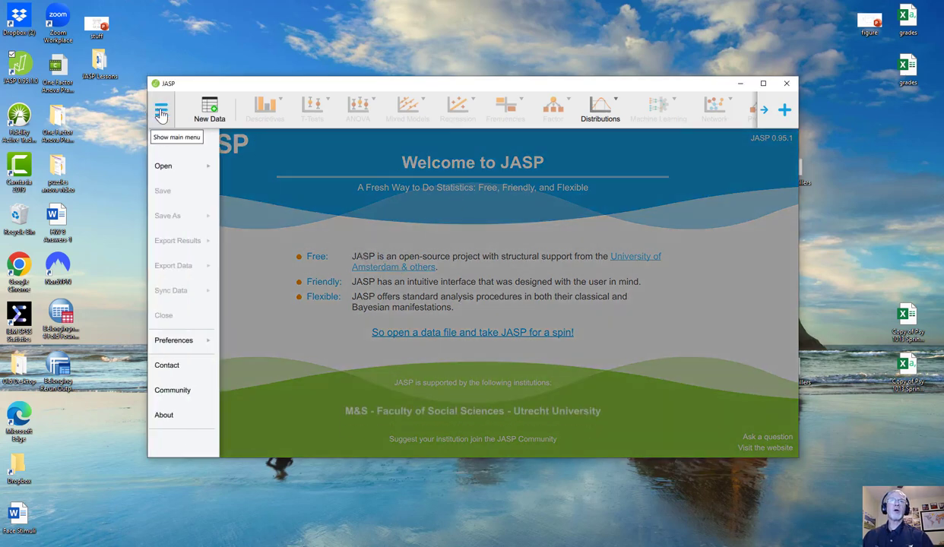
pyautogui.click(174, 168)
pyautogui.click(260, 177)
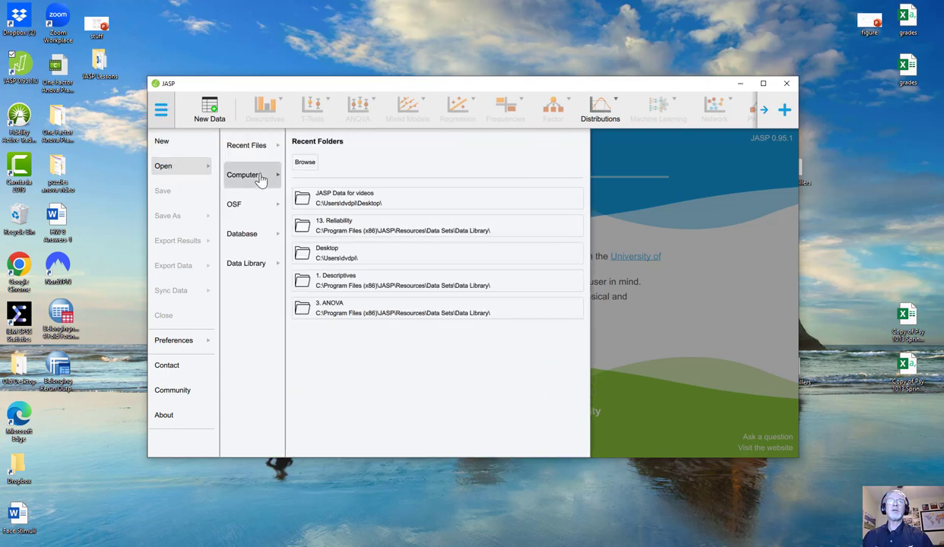
pyautogui.click(343, 199)
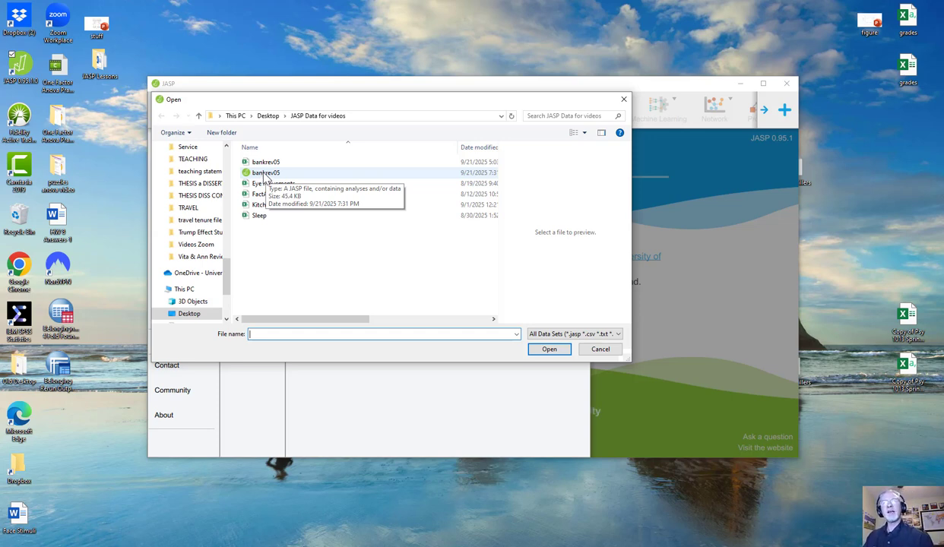
pyautogui.doubleClick(270, 173)
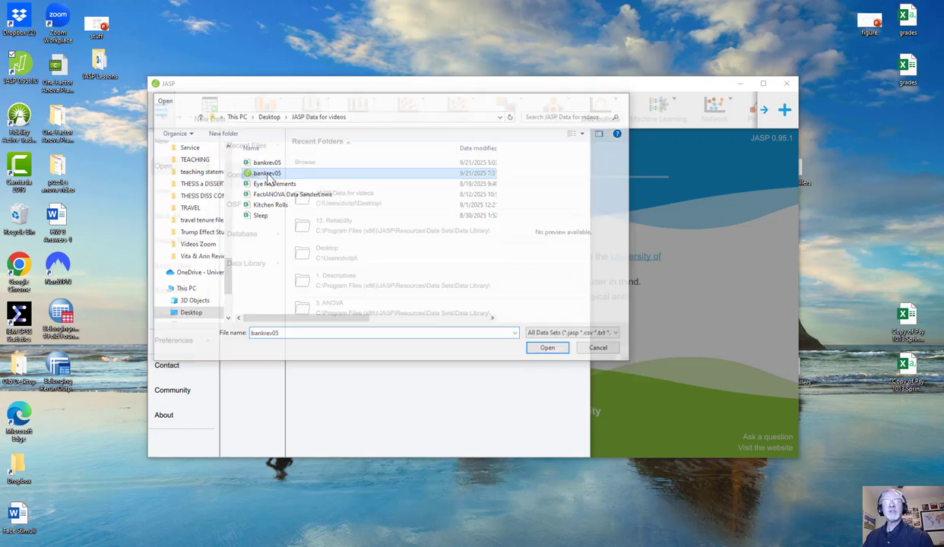
pyautogui.click(764, 83)
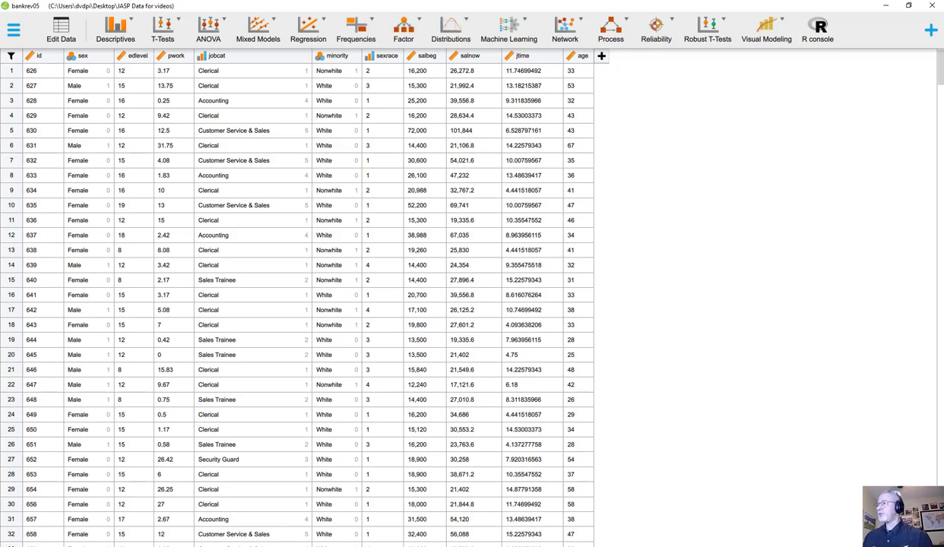
# Switch to the Word document and review the ladder of powers transformations for salbeg, then move it out of the way
pyautogui.hotkey('alt', 'Tab')
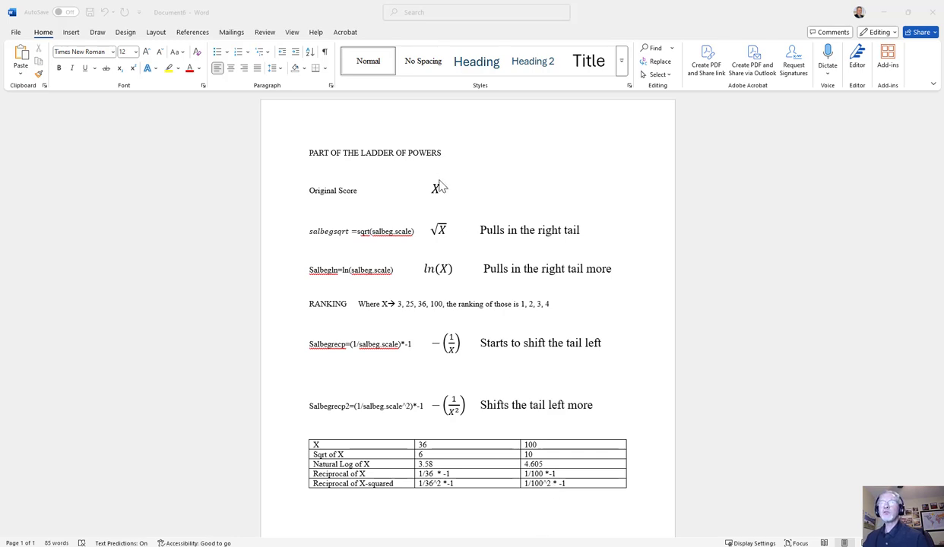
pyautogui.moveTo(730, 15); pyautogui.dragTo(942, 122)
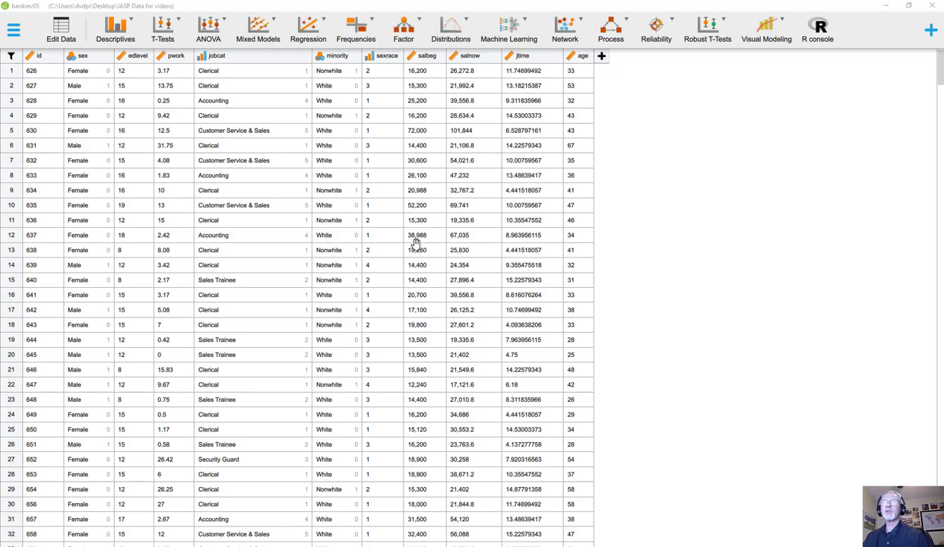
# Create a drag-and-drop computed scale column named sqrtsalbeg and define it as the square root of salbeg
pyautogui.click(602, 58)
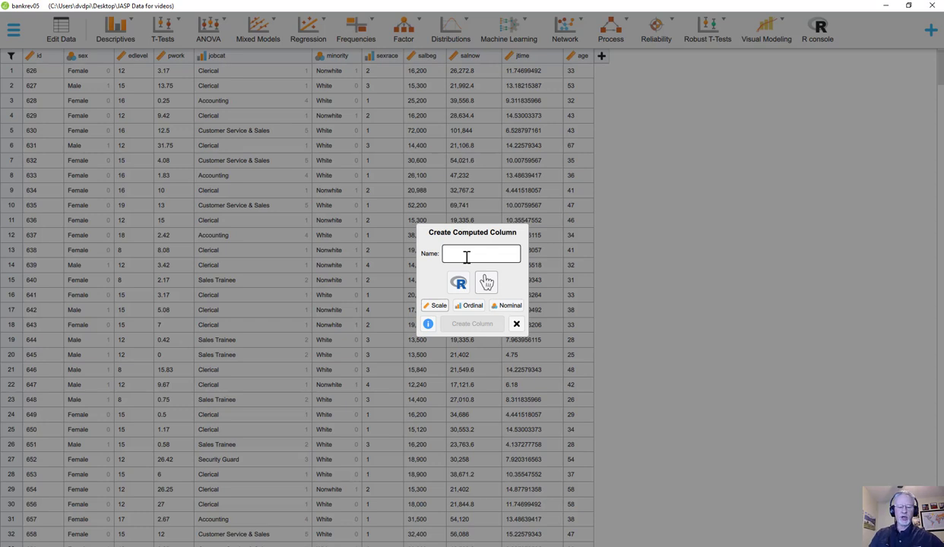
pyautogui.write('sqrtsalbeg')
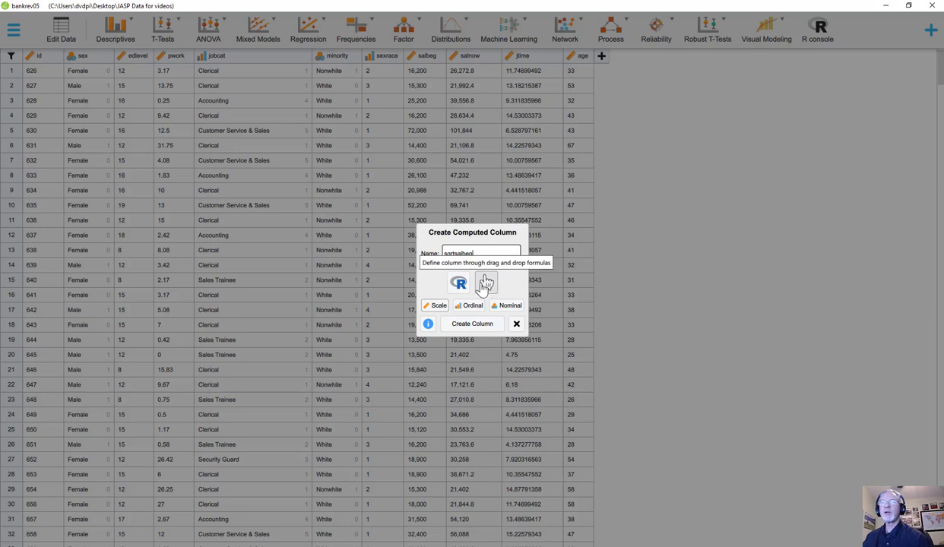
pyautogui.click(472, 325)
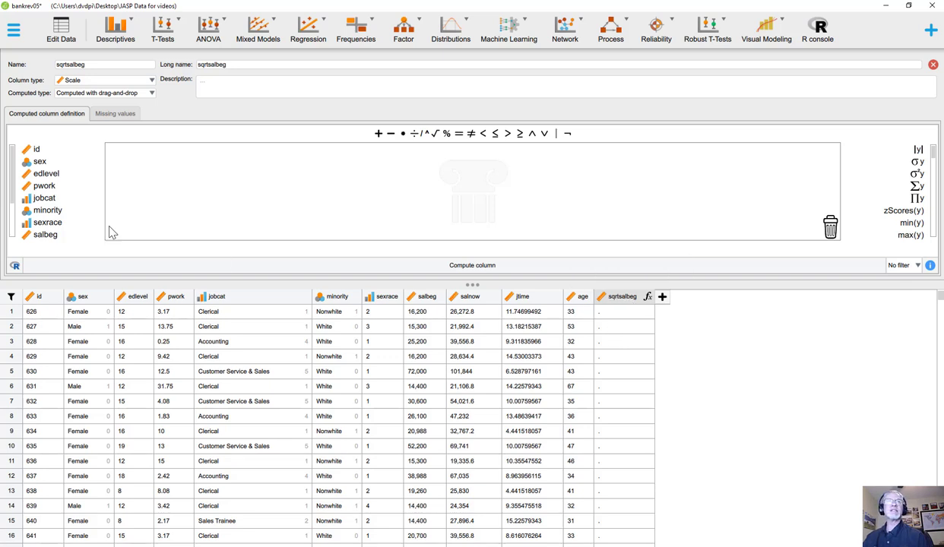
pyautogui.click(435, 135)
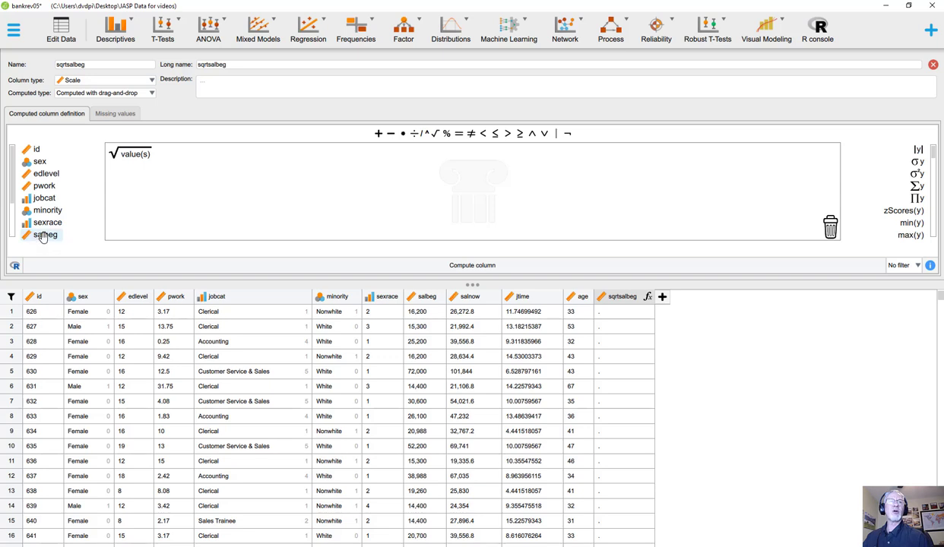
pyautogui.moveTo(44, 235); pyautogui.dragTo(131, 159)
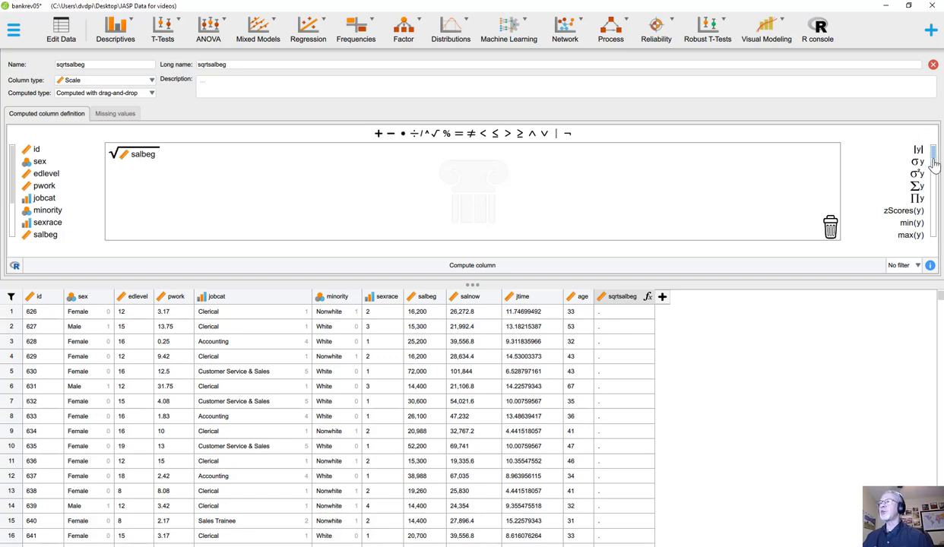
# Compute the sqrtsalbeg column with its generated R code shown, and close its definition with the changes applied
pyautogui.moveTo(934, 154); pyautogui.dragTo(934, 205)
pyautogui.scroll(3, 920, 181)
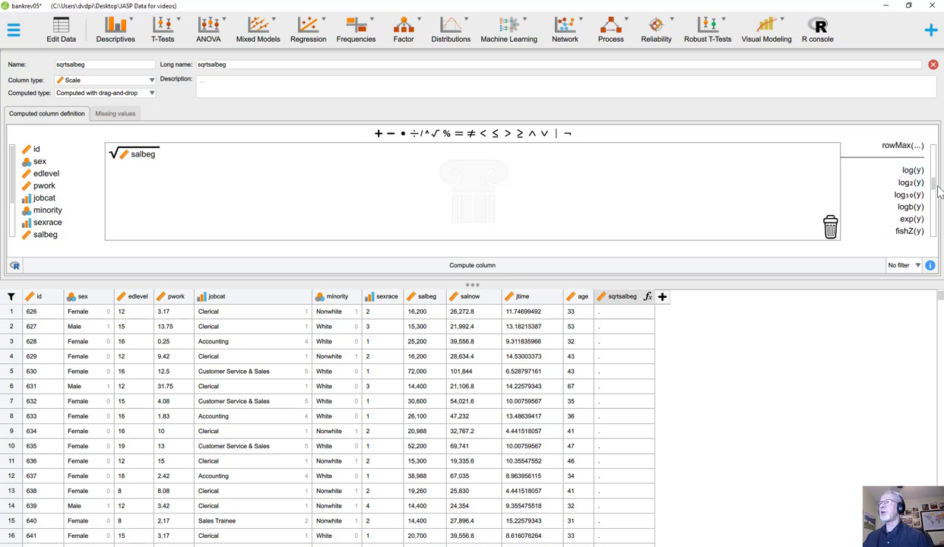
pyautogui.scroll(-3, 916, 186)
pyautogui.moveTo(935, 204); pyautogui.dragTo(934, 154)
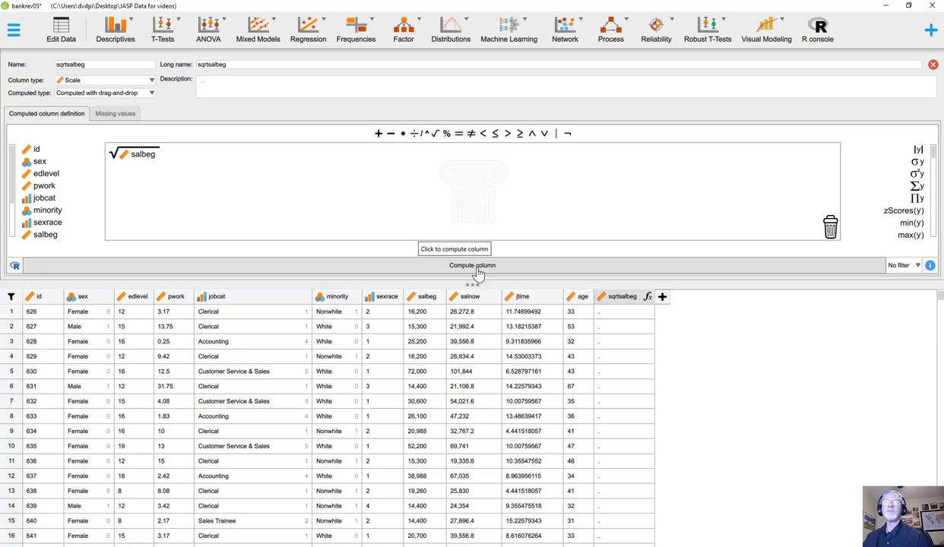
pyautogui.click(15, 268)
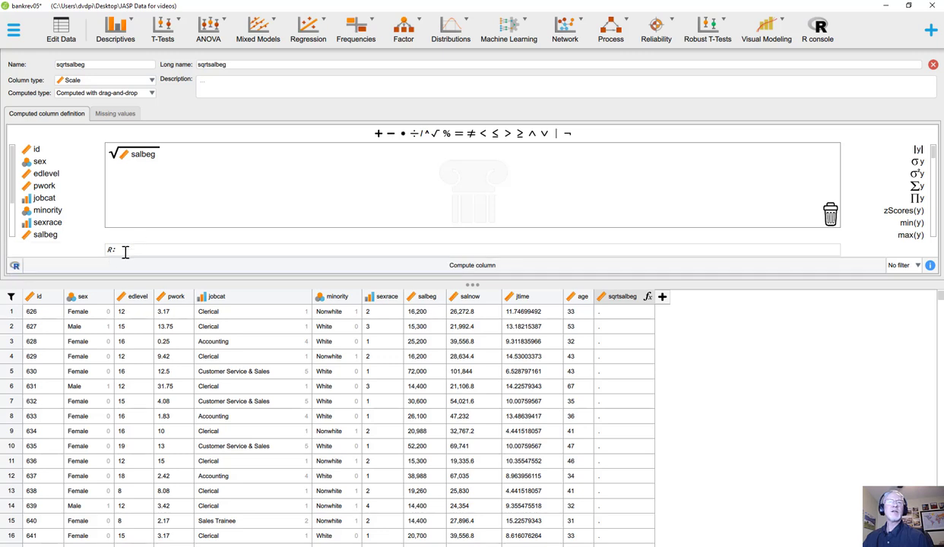
pyautogui.click(461, 269)
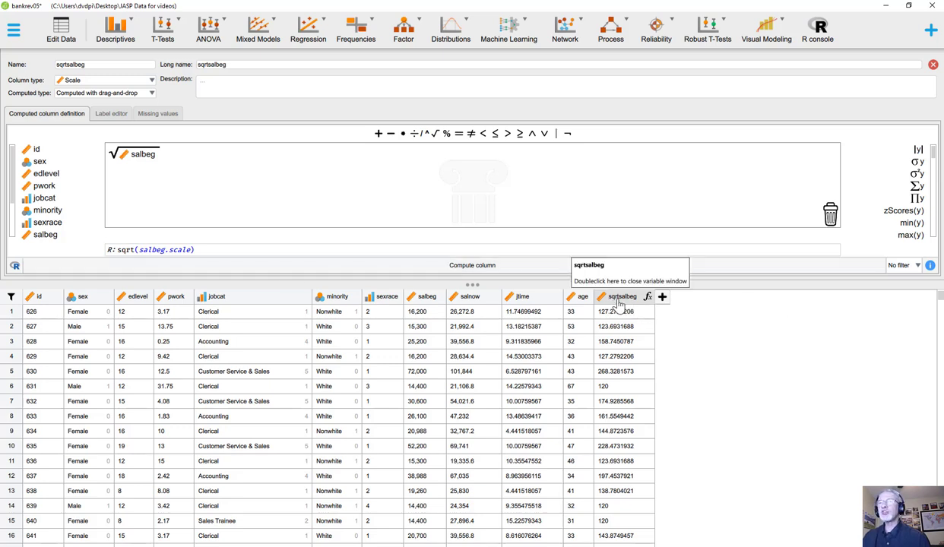
pyautogui.click(932, 67)
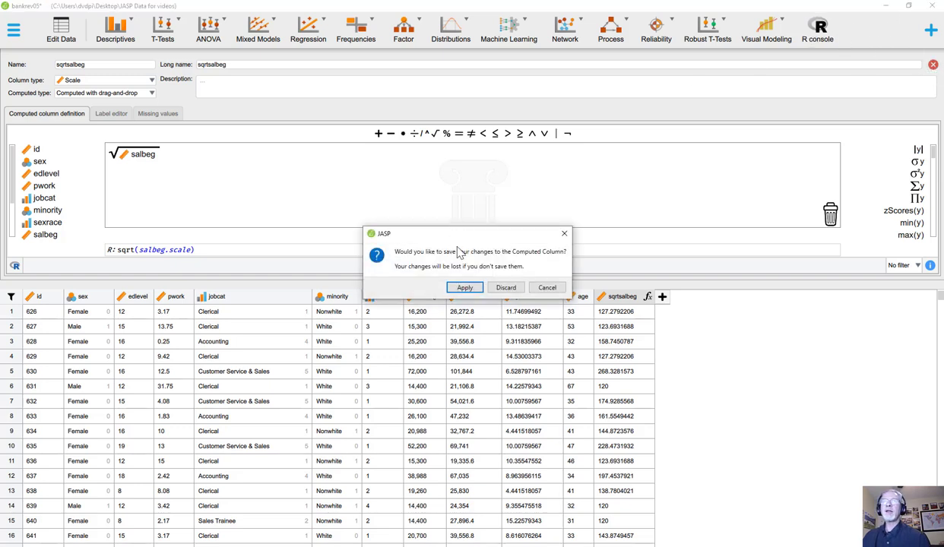
pyautogui.click(465, 288)
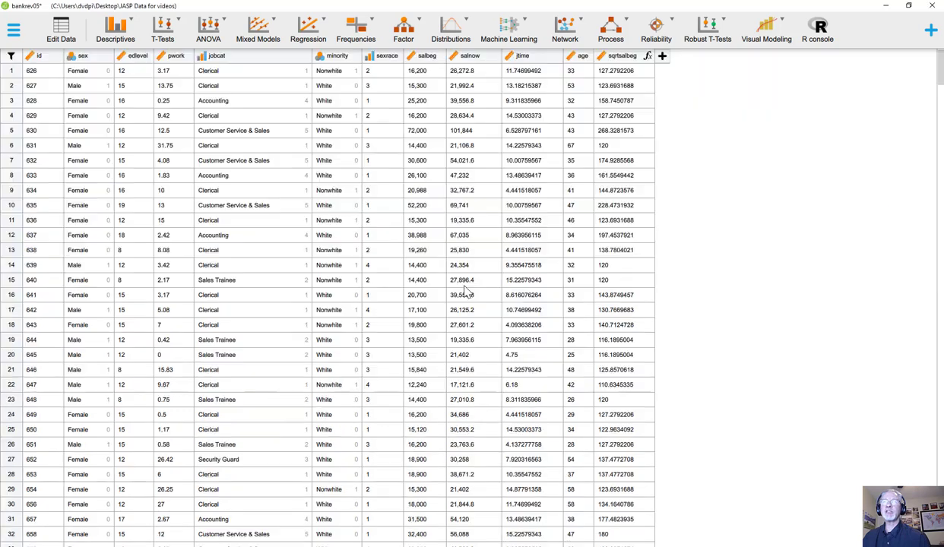
# Create a drag-and-drop computed scale column named lnsalbeg and define it as the natural logarithm of salbeg, log(salbeg)
pyautogui.click(662, 57)
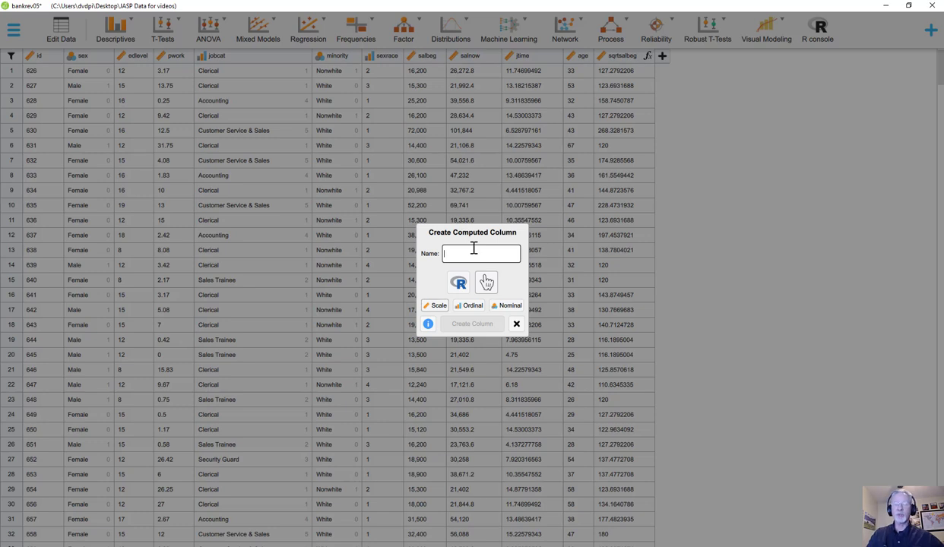
pyautogui.write('lnsalbeg')
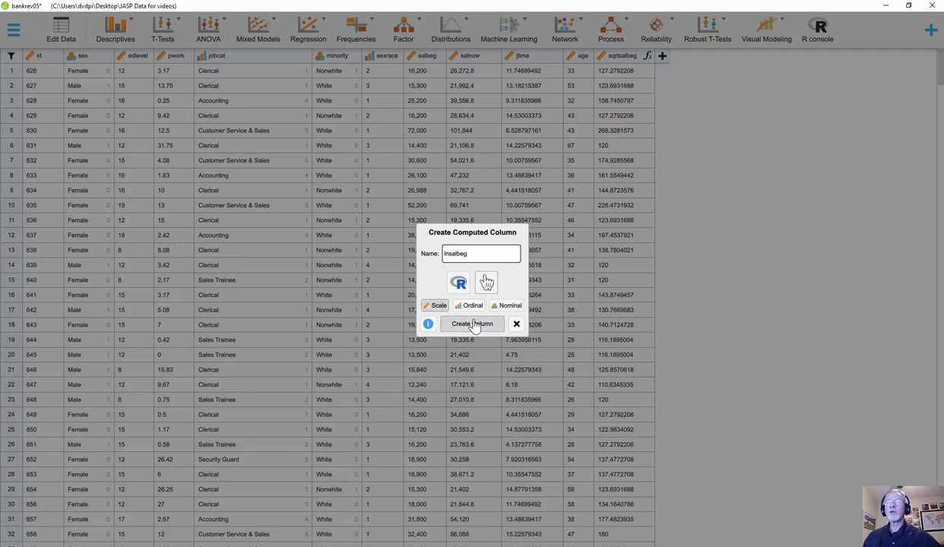
pyautogui.click(472, 324)
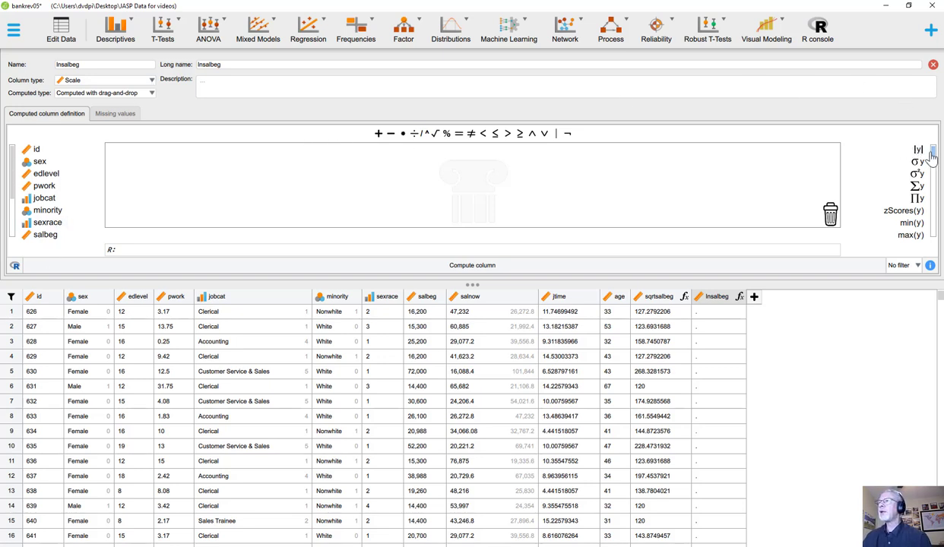
pyautogui.moveTo(935, 157); pyautogui.dragTo(935, 192)
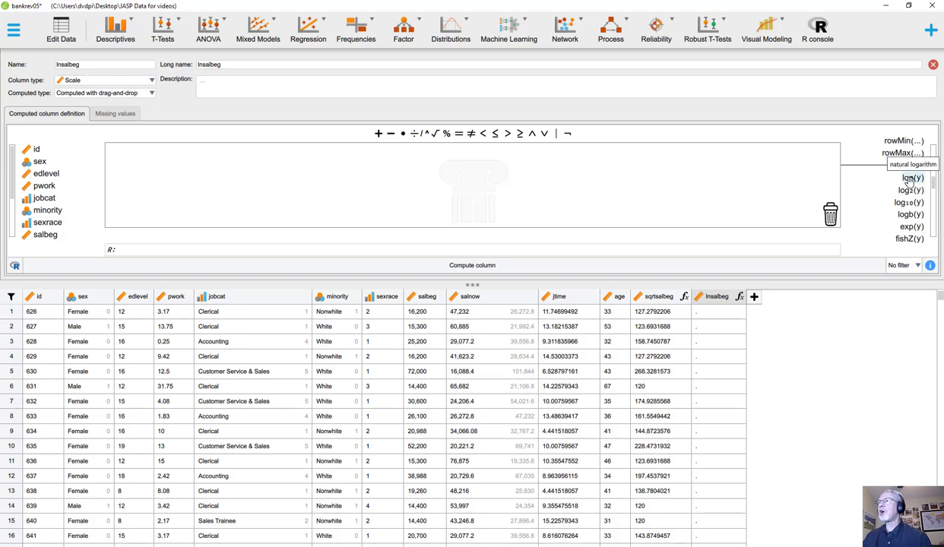
pyautogui.doubleClick(910, 179)
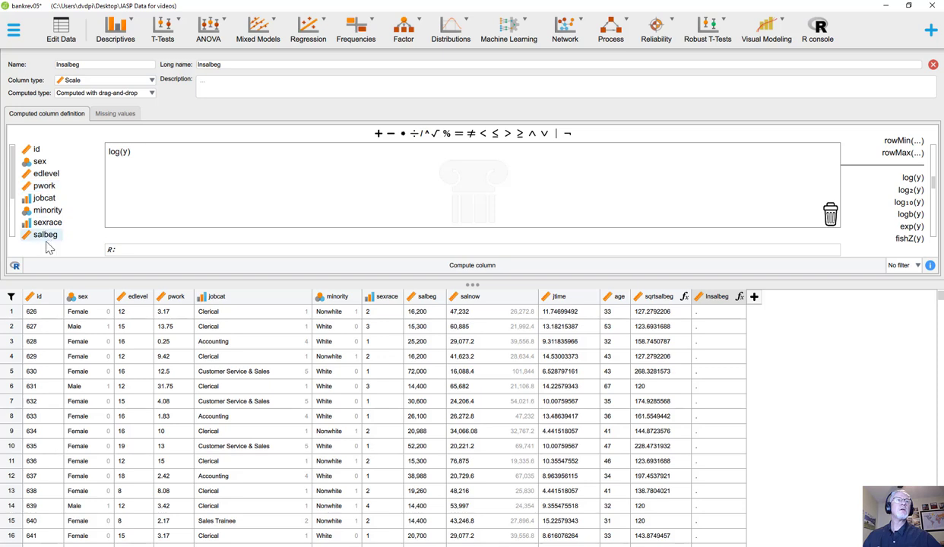
pyautogui.moveTo(45, 234); pyautogui.dragTo(128, 152)
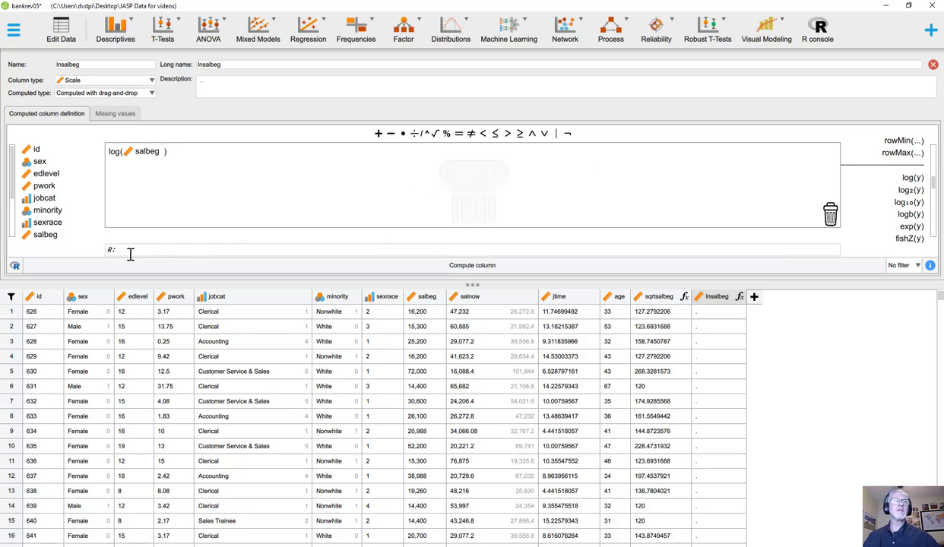
# Compute the lnsalbeg column with its generated R code shown
pyautogui.click(14, 265)
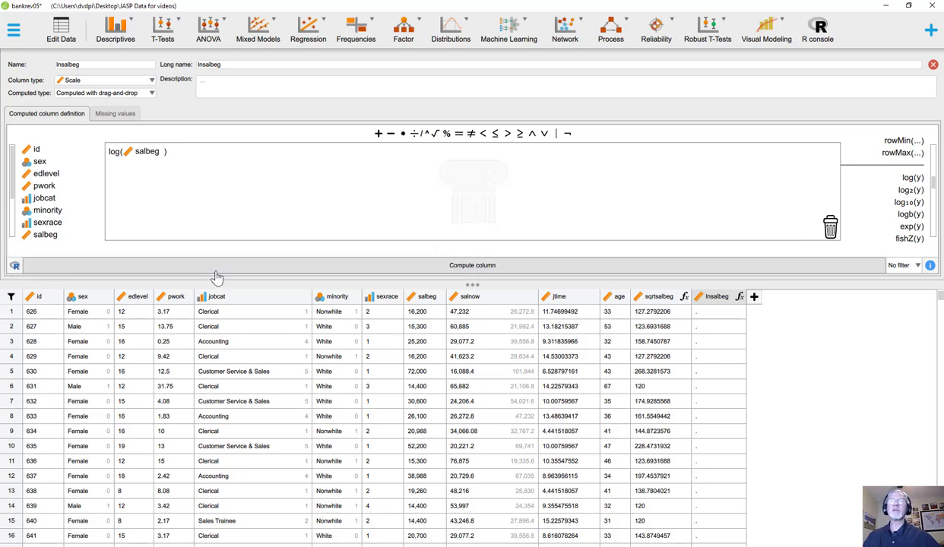
pyautogui.click(16, 267)
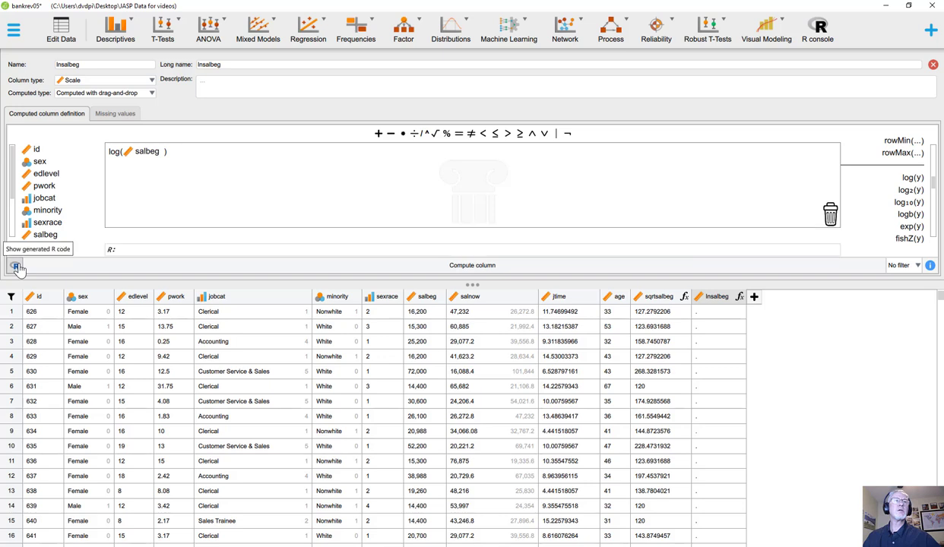
pyautogui.click(460, 270)
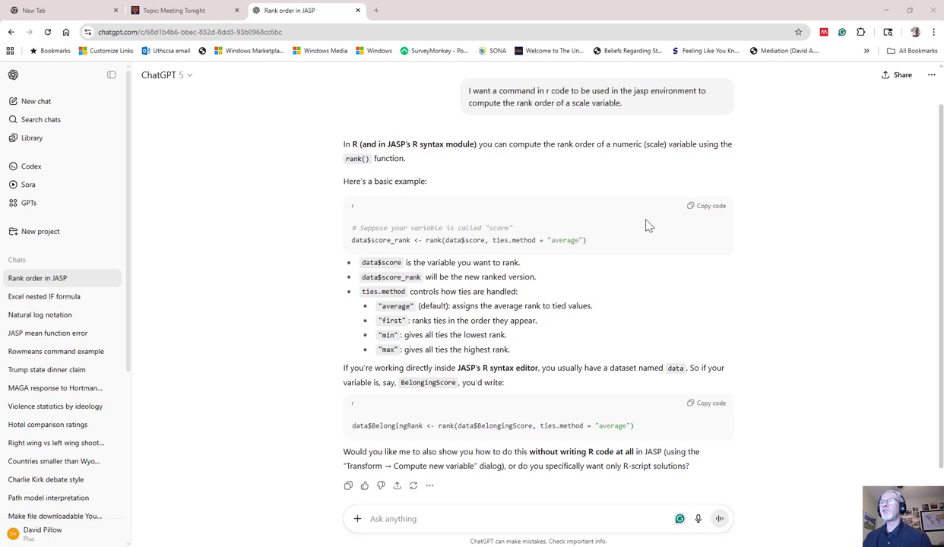
# In the ChatGPT rank order conversation, copy the basic rank() example for data$score and minimize the browser
pyautogui.click(707, 208)
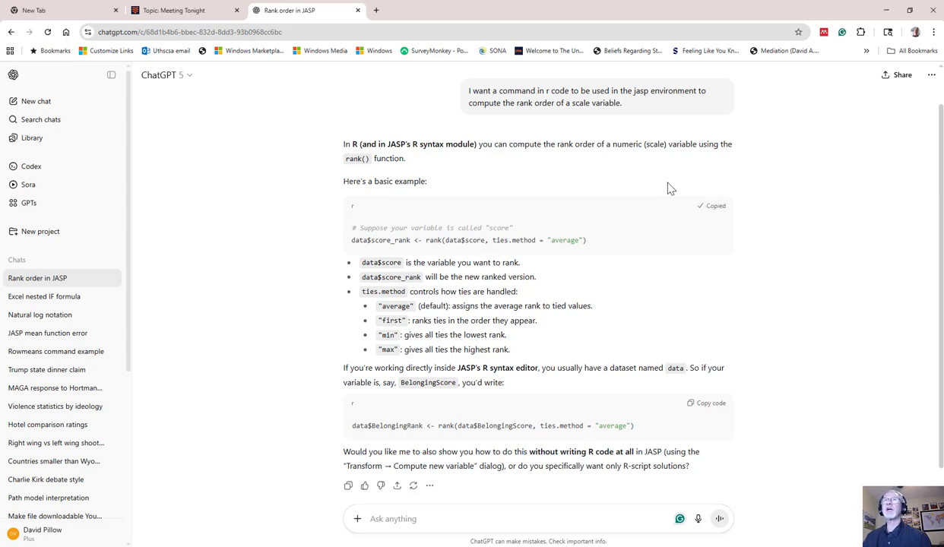
pyautogui.click(887, 11)
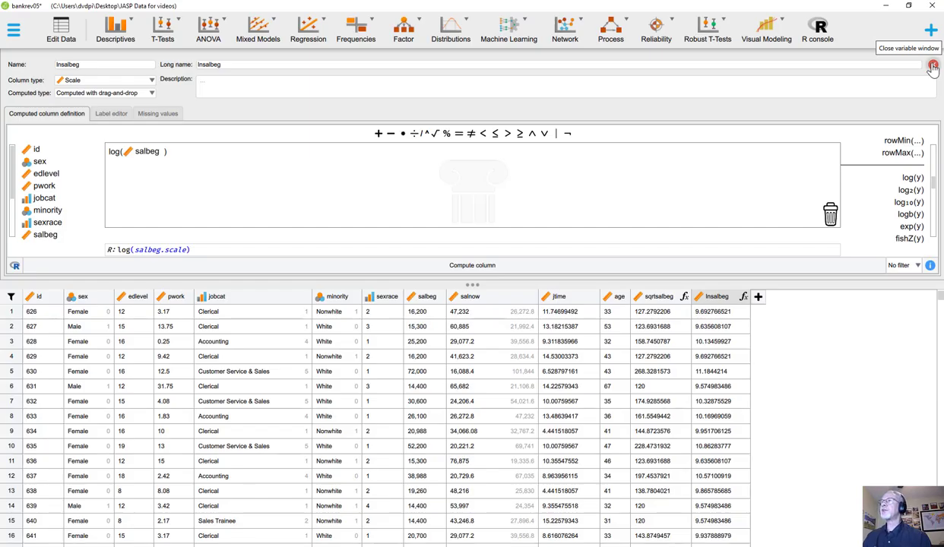
# Close the lnsalbeg column definition and apply its changes
pyautogui.click(933, 68)
pyautogui.click(460, 285)
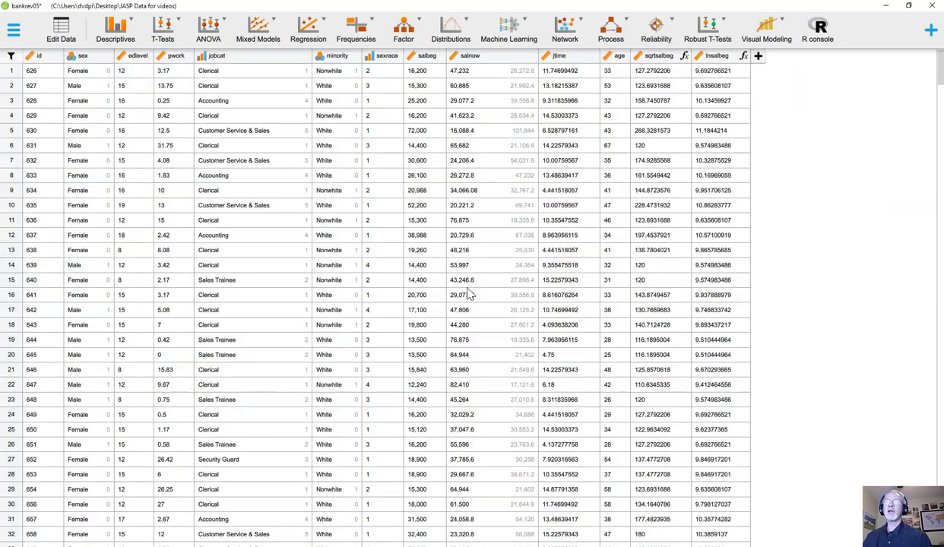
# Create a computed scale column named ranksalbeg that uses R code, and paste the copied rank() example into its definition
pyautogui.click(758, 57)
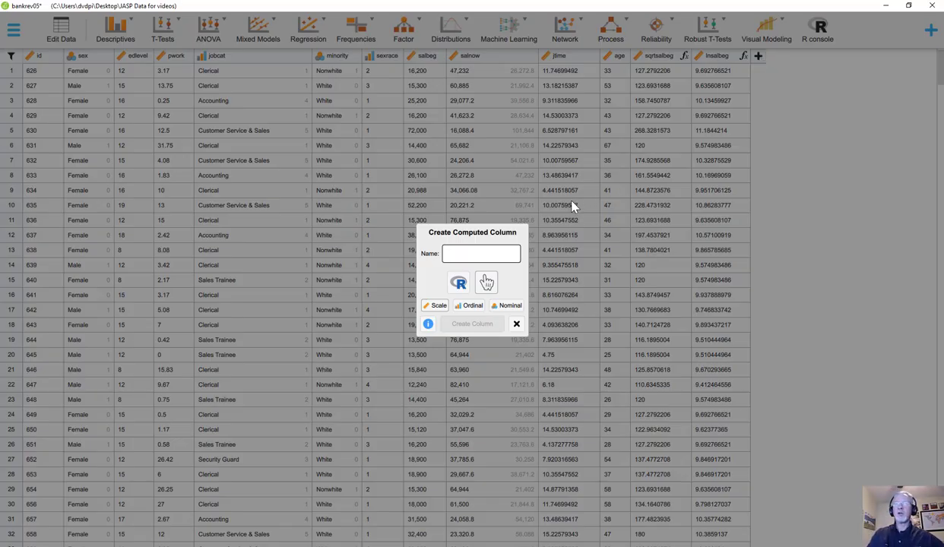
pyautogui.write('fand')
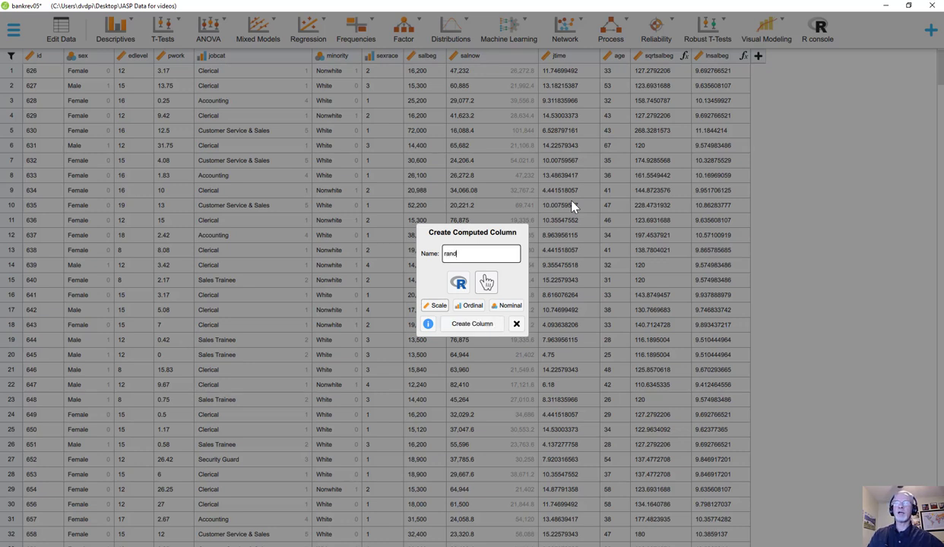
pyautogui.press('BackSpace')
pyautogui.write('ksalbeg')
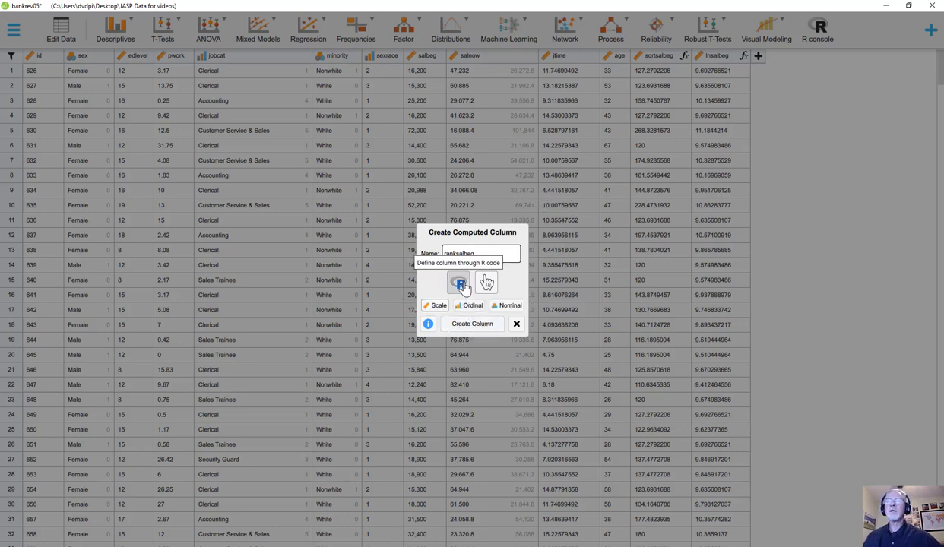
pyautogui.click(459, 327)
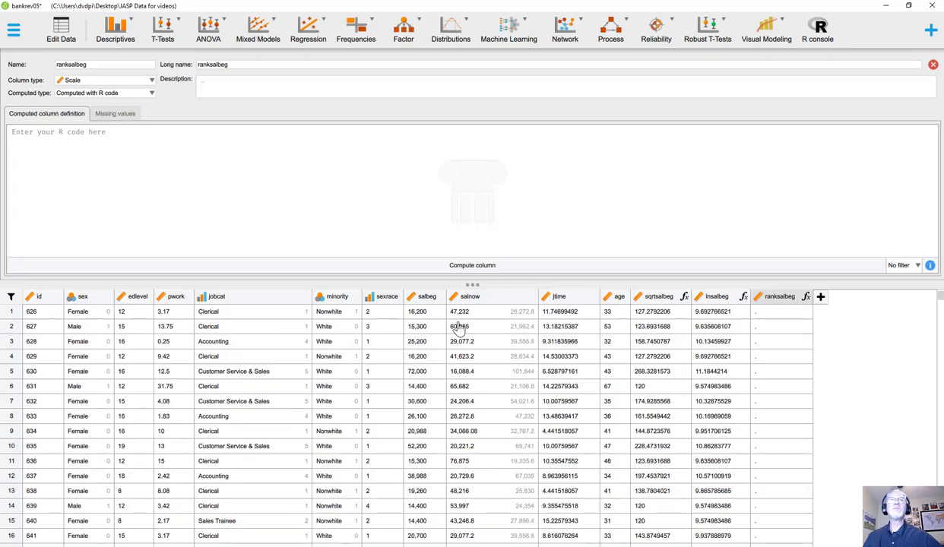
pyautogui.click(22, 133)
pyautogui.hotkey('ctrl', 'v')
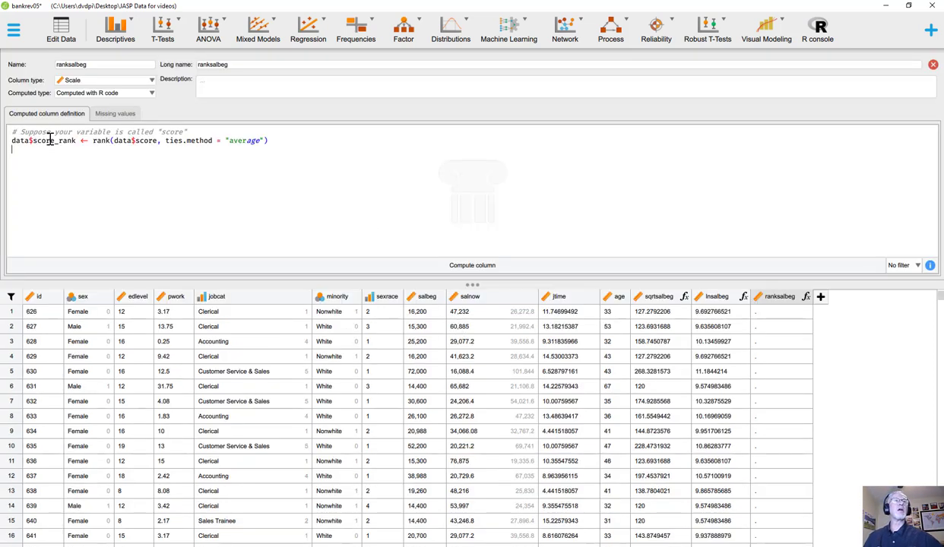
# Replace data$score with ranksalbeg in the assignment target of the rank() line, keeping the _rank suffix
pyautogui.click(79, 142)
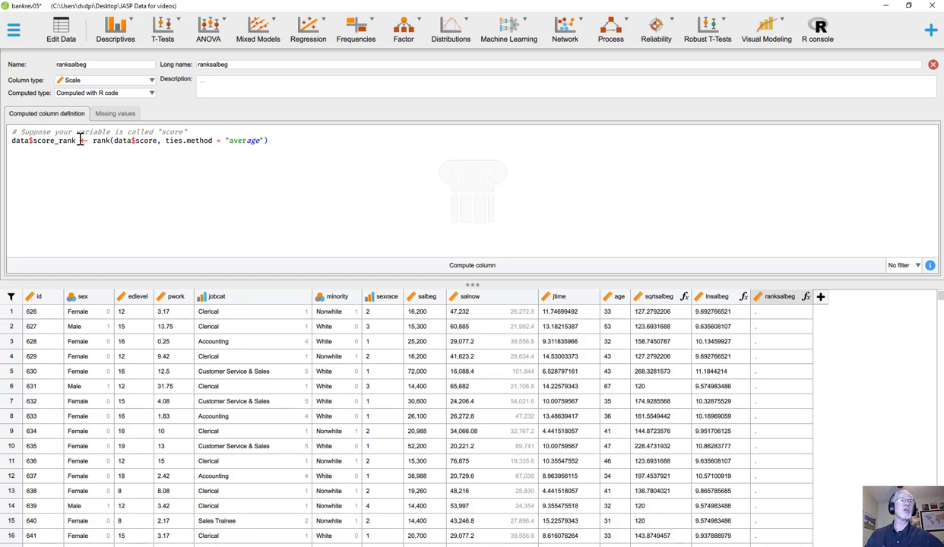
pyautogui.press('BackSpace')
pyautogui.press('BackSpace')
pyautogui.press('BackSpace')
pyautogui.press('BackSpace')
pyautogui.press('BackSpace')
pyautogui.press('BackSpace')
pyautogui.press('BackSpace')
pyautogui.press('BackSpace')
pyautogui.press('BackSpace')
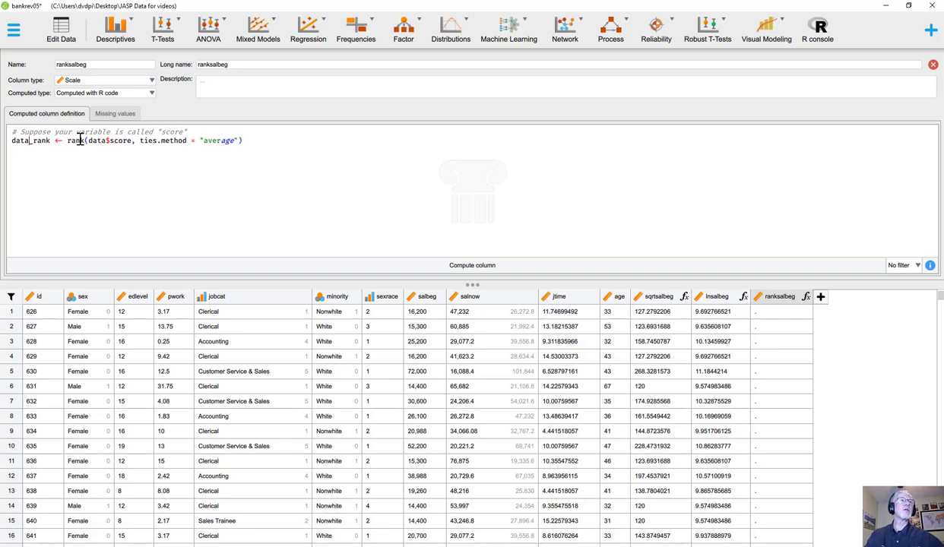
pyautogui.press('BackSpace')
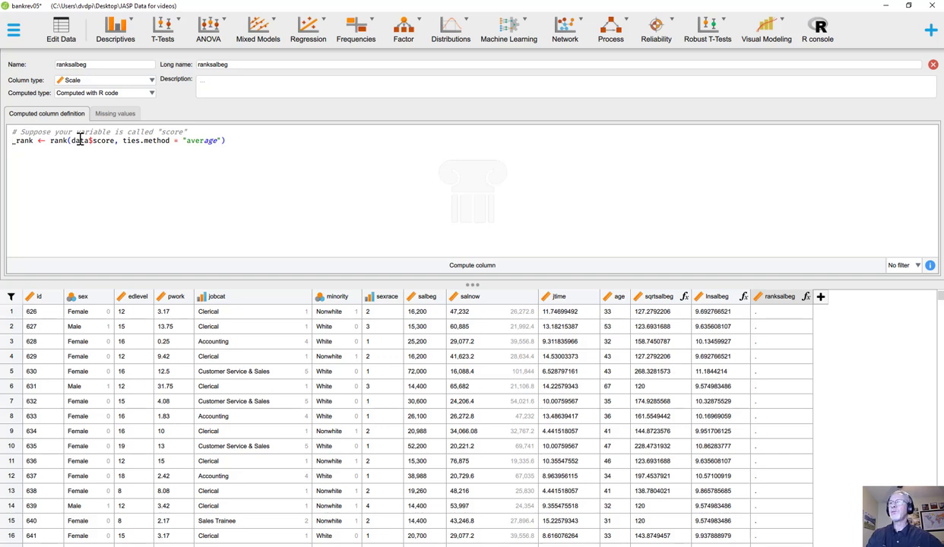
pyautogui.write('ran')
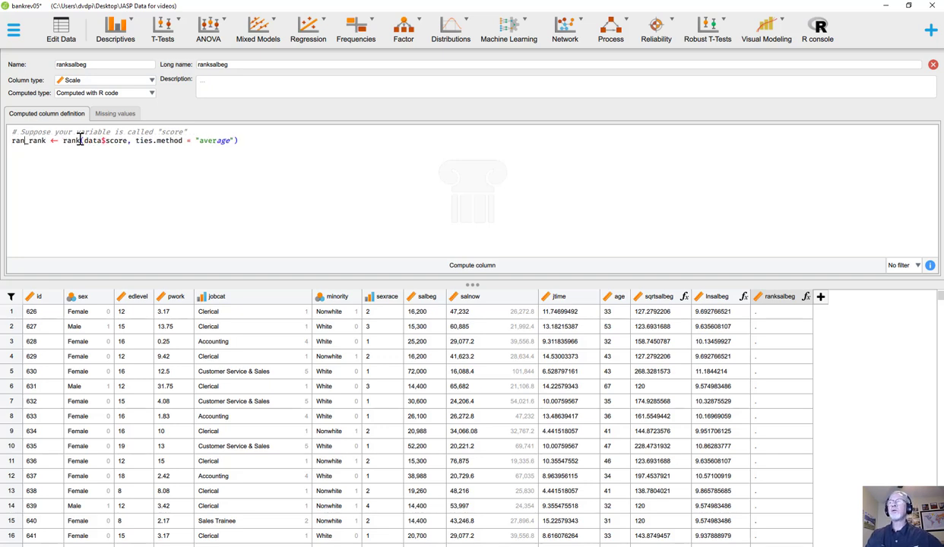
pyautogui.write('k')
pyautogui.write('salb')
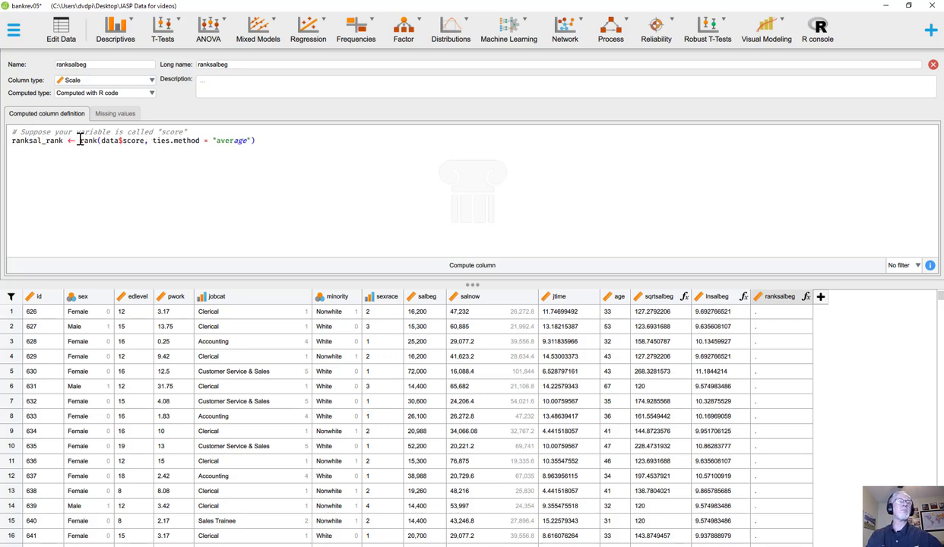
pyautogui.press('BackSpace')
pyautogui.write('be')
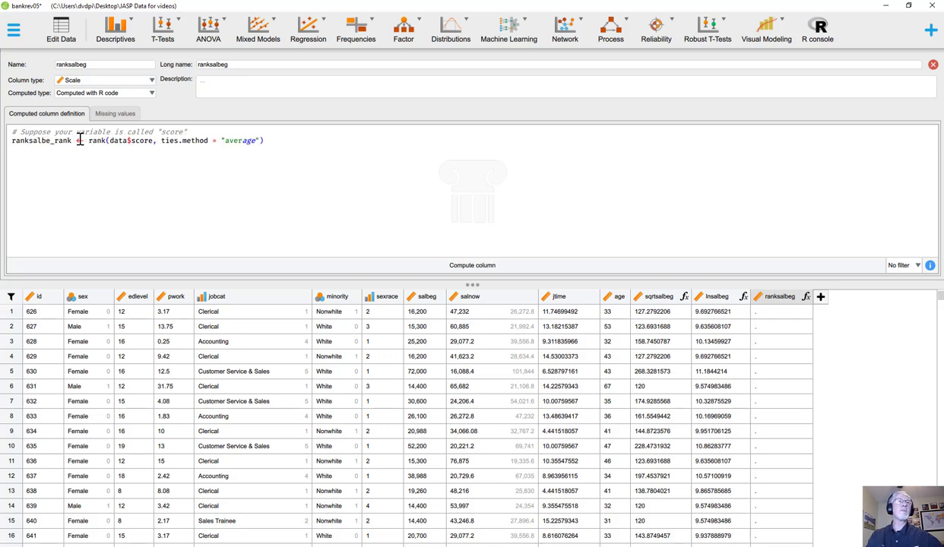
pyautogui.write('g')
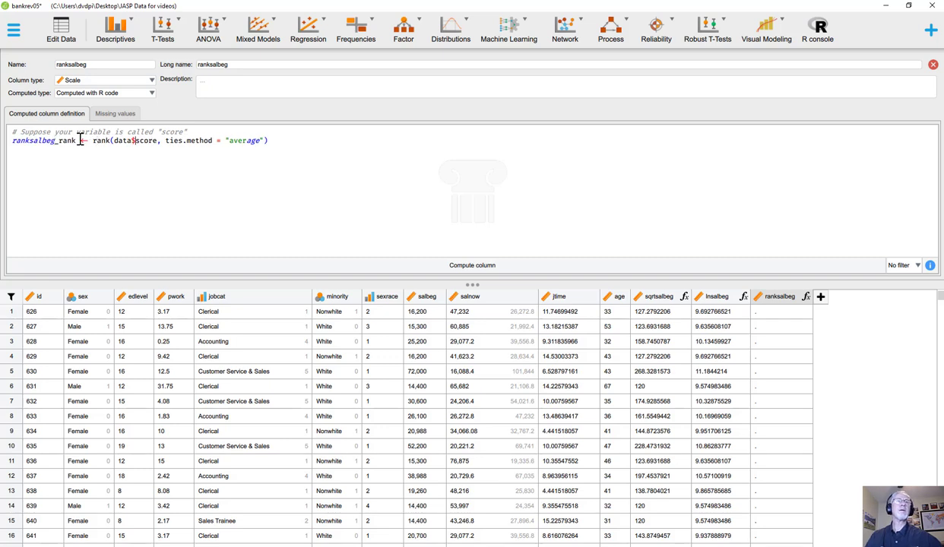
# Replace the data$score argument inside rank() with salbeg.scale, keeping ties.method = "average"
pyautogui.press('Right')
pyautogui.press('Right')
pyautogui.press('Right')
pyautogui.press('BackSpace')
pyautogui.press('BackSpace')
pyautogui.press('BackSpace')
pyautogui.press('BackSpace')
pyautogui.press('BackSpace')
pyautogui.press('BackSpace')
pyautogui.press('BackSpace')
pyautogui.press('BackSpace')
pyautogui.press('BackSpace')
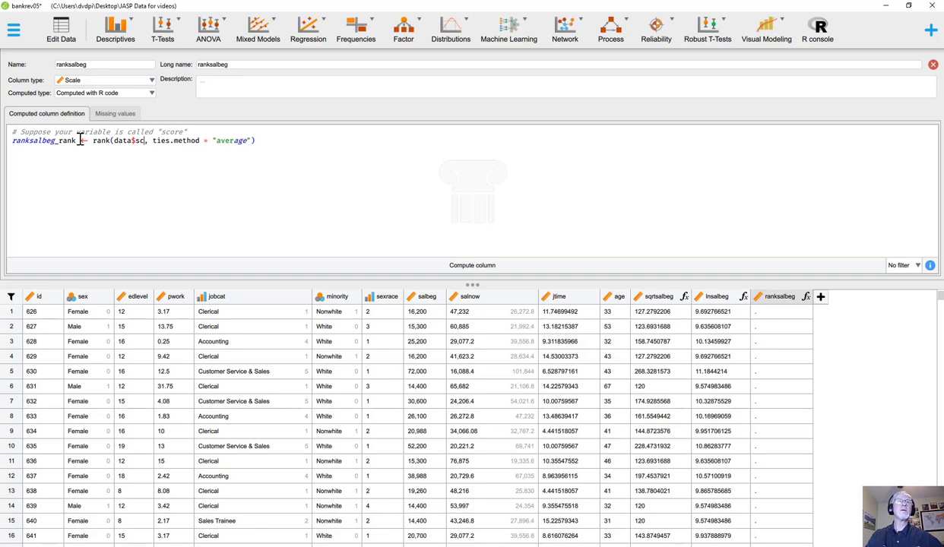
pyautogui.press('BackSpace')
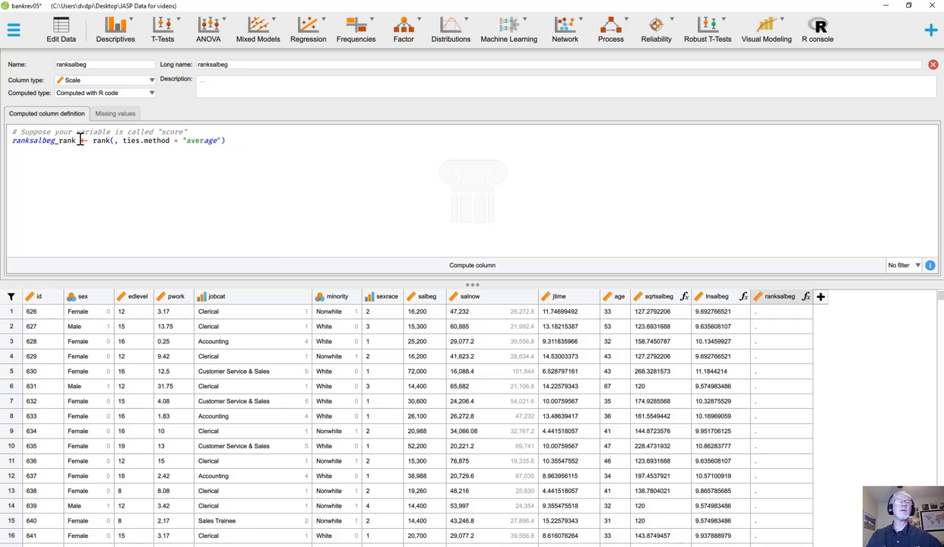
pyautogui.write('sal')
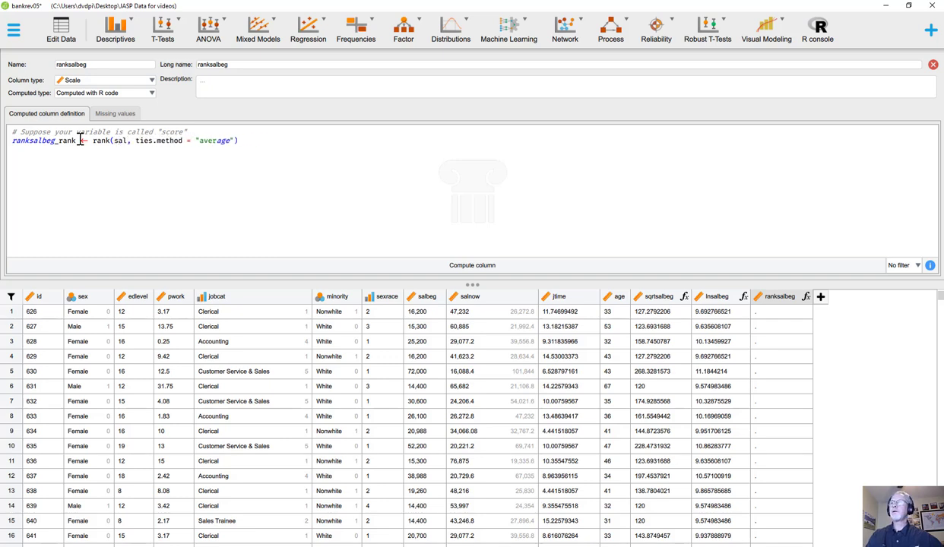
pyautogui.write('beg.scale')
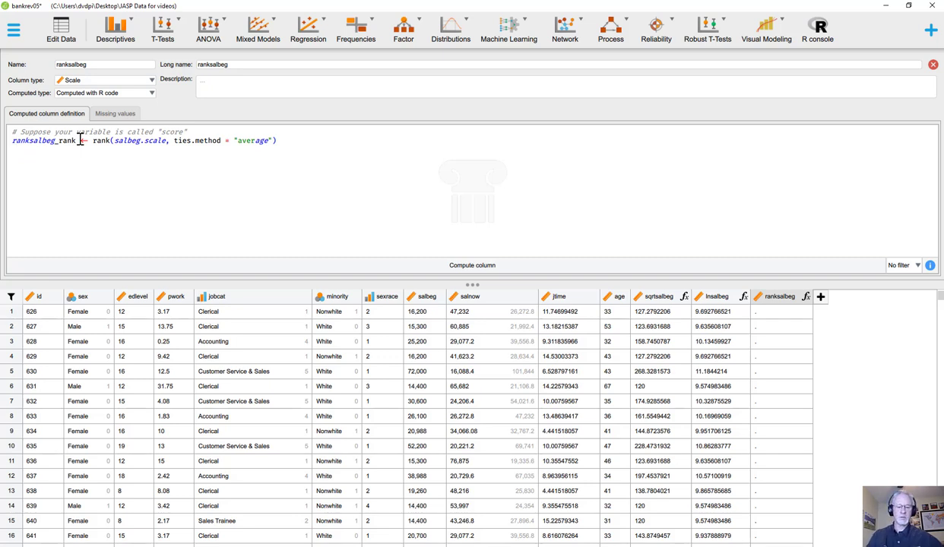
# Extend the assignment target to ranksalbeg.scale_rank, compute the ranksalbeg column and review its ranks in the data
pyautogui.write('.scale')
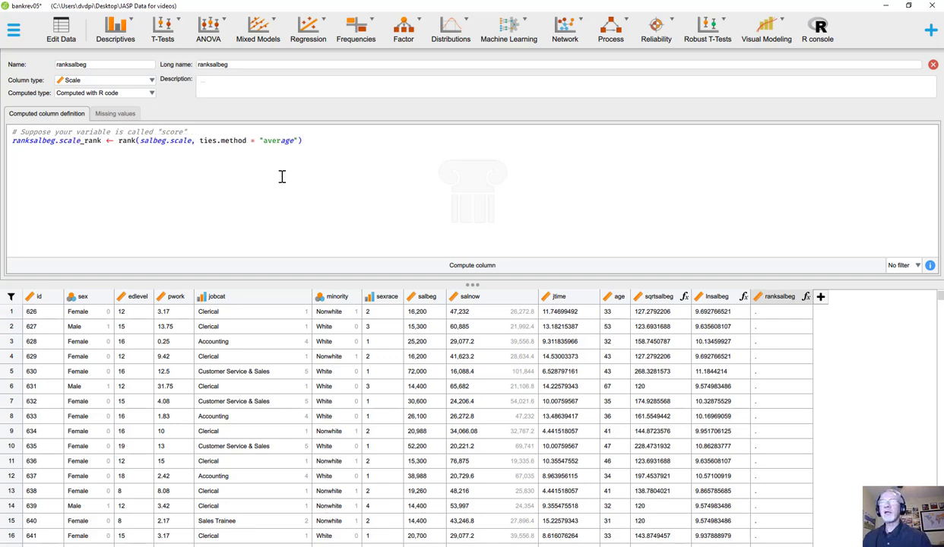
pyautogui.click(465, 268)
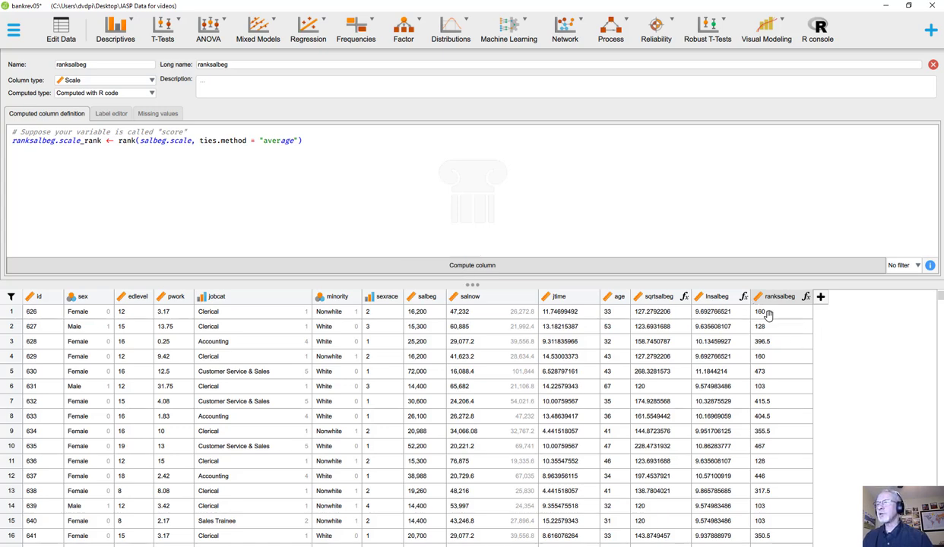
pyautogui.scroll(-3, 768, 341)
pyautogui.scroll(3, 768, 341)
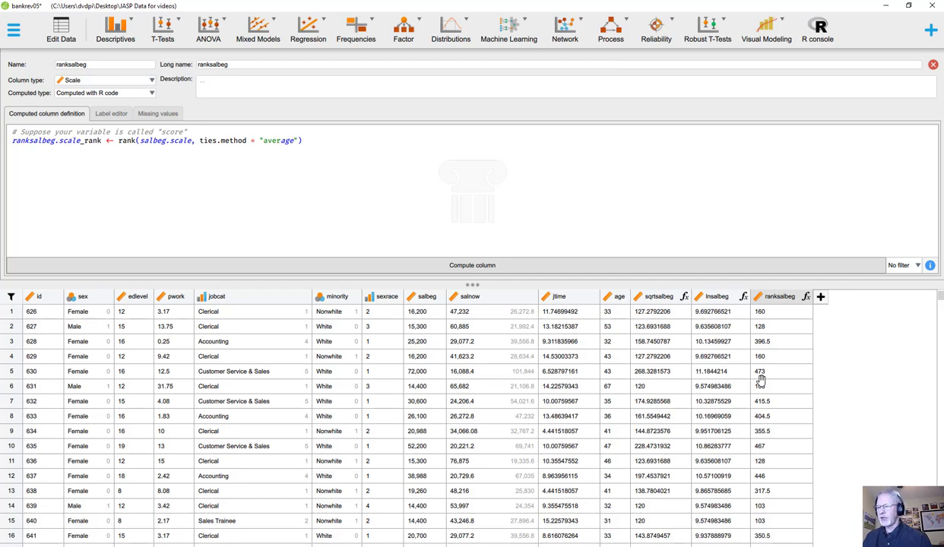
pyautogui.scroll(-5, 761, 380)
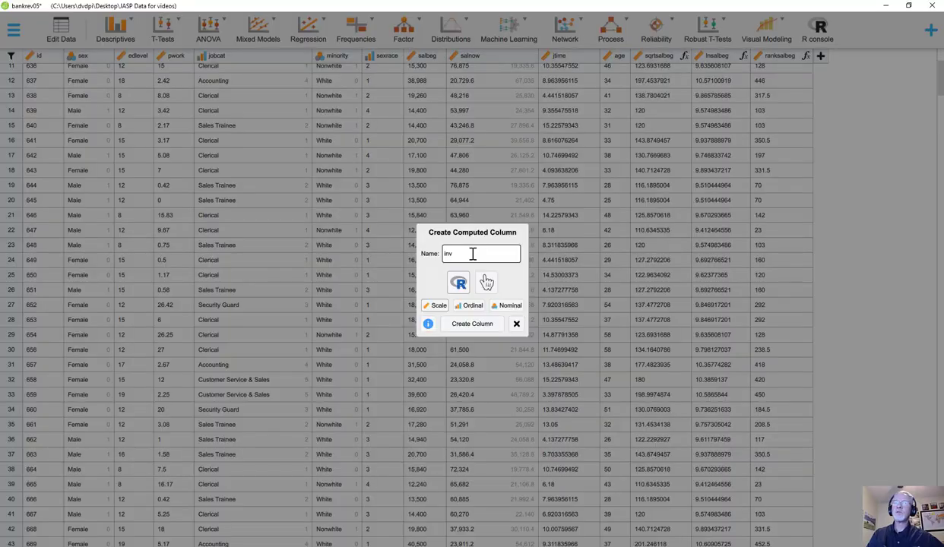
# Close the ranksalbeg definition and create a computed scale column named recpsalbeg that uses R code
pyautogui.press('BackSpace')
pyautogui.press('BackSpace')
pyautogui.press('BackSpace')
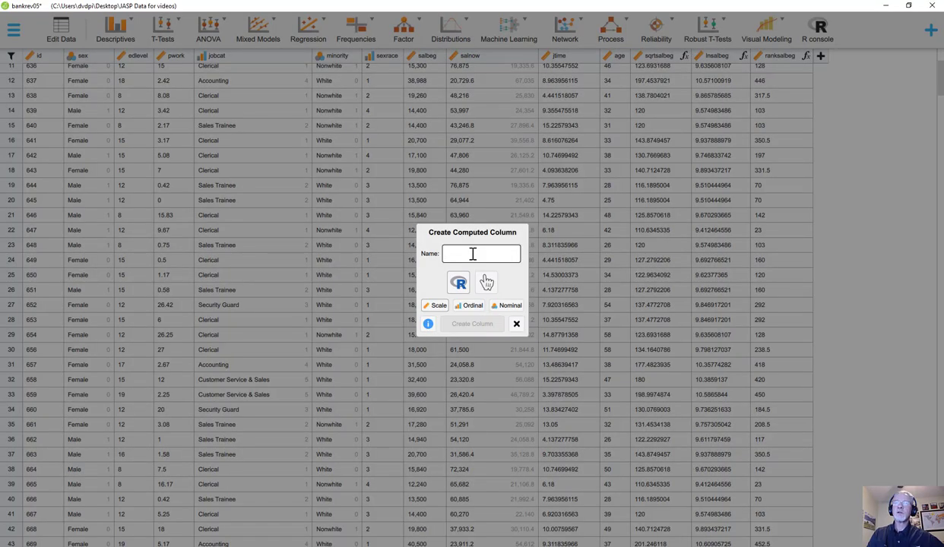
pyautogui.write('re')
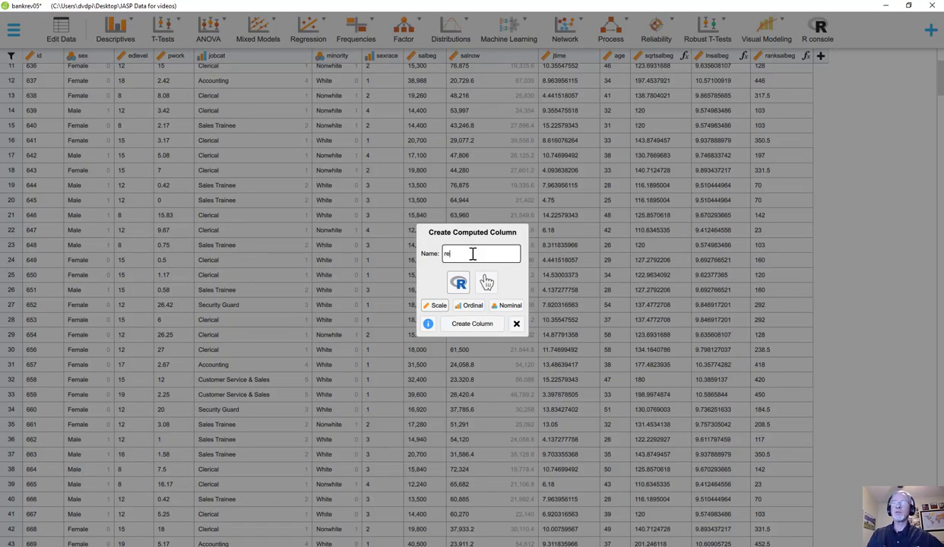
pyautogui.write('cpsalbeg')
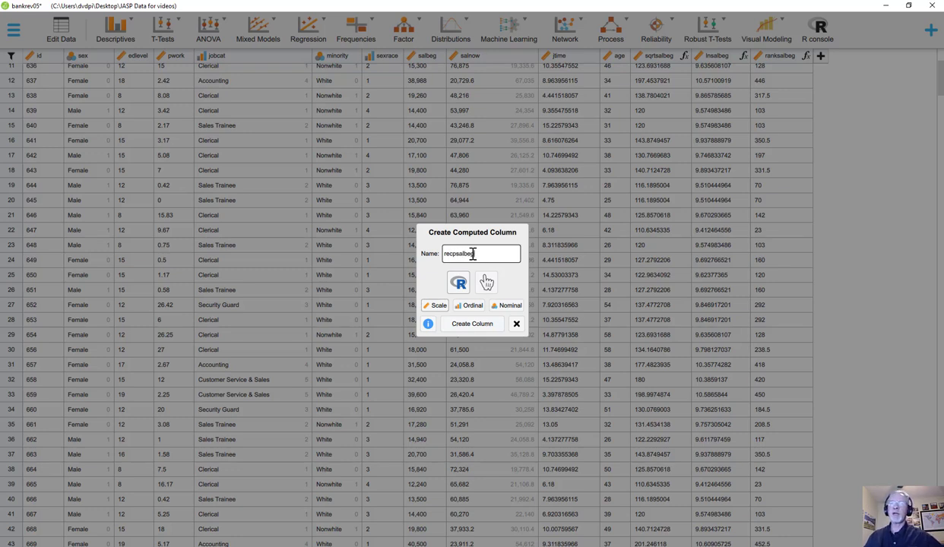
pyautogui.click(469, 324)
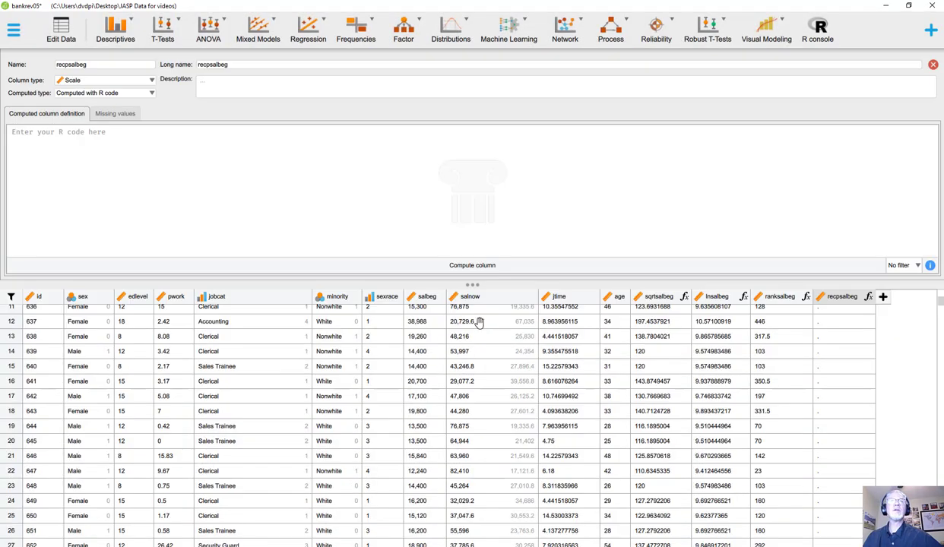
# Define recpsalbeg as the negative reciprocal 1/salbeg.scale * -1 and compute the column
pyautogui.click(75, 139)
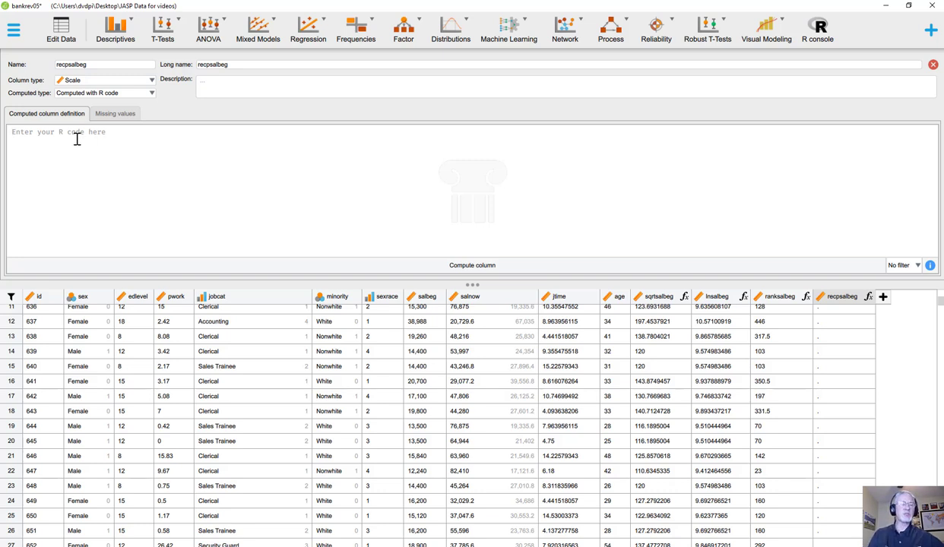
pyautogui.write('1')
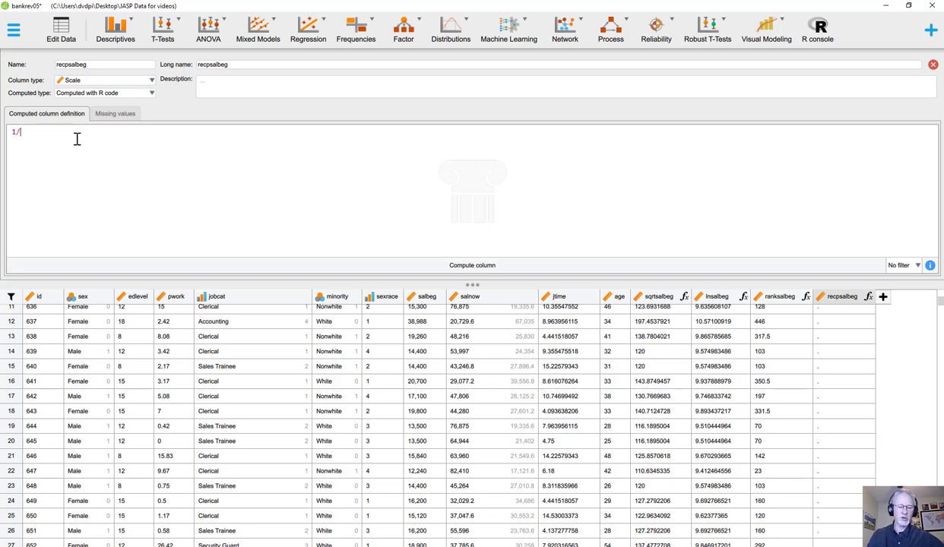
pyautogui.write('/salbe')
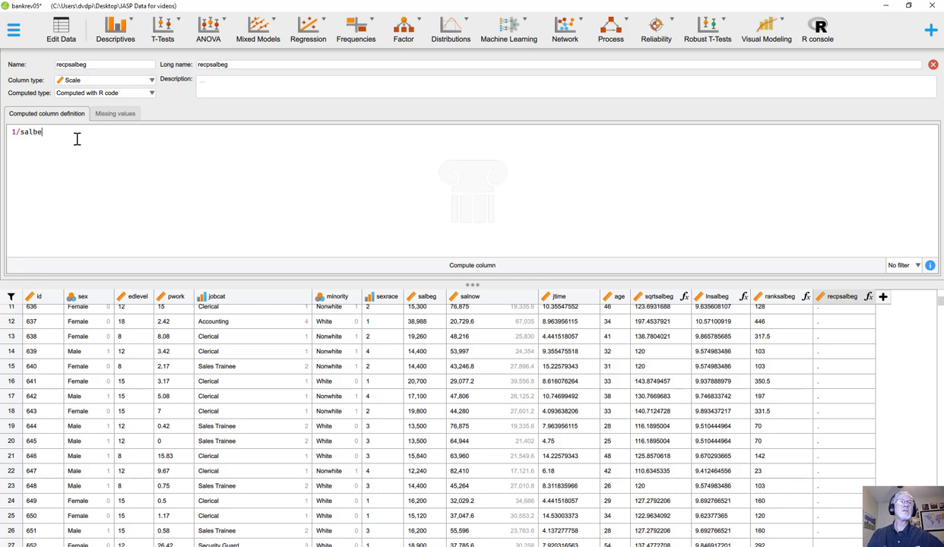
pyautogui.write('g.scale')
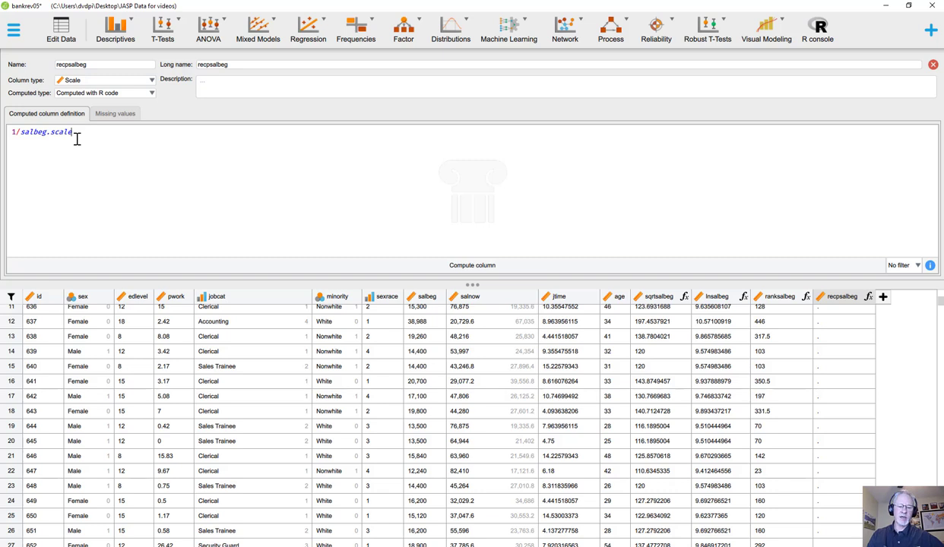
pyautogui.write('(')
pyautogui.press('BackSpace')
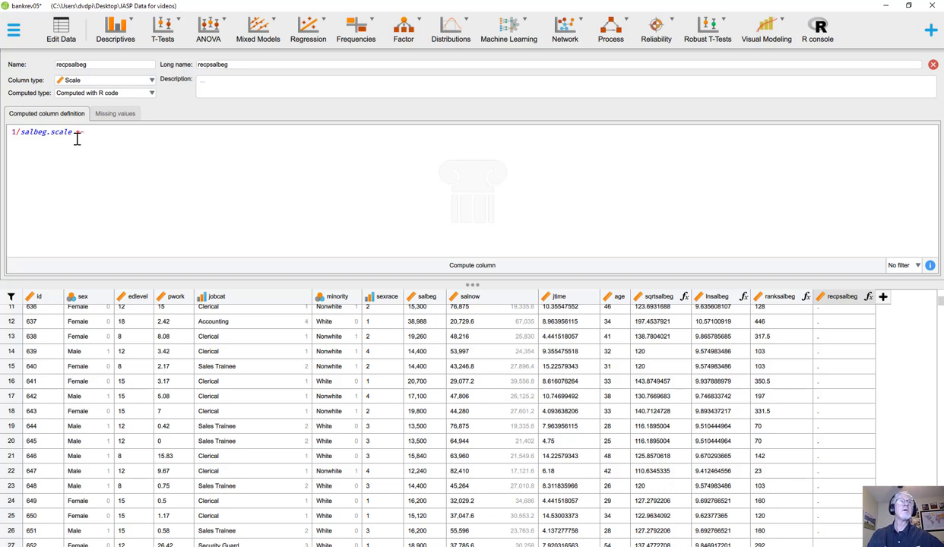
pyautogui.write('* -1')
pyautogui.click(470, 265)
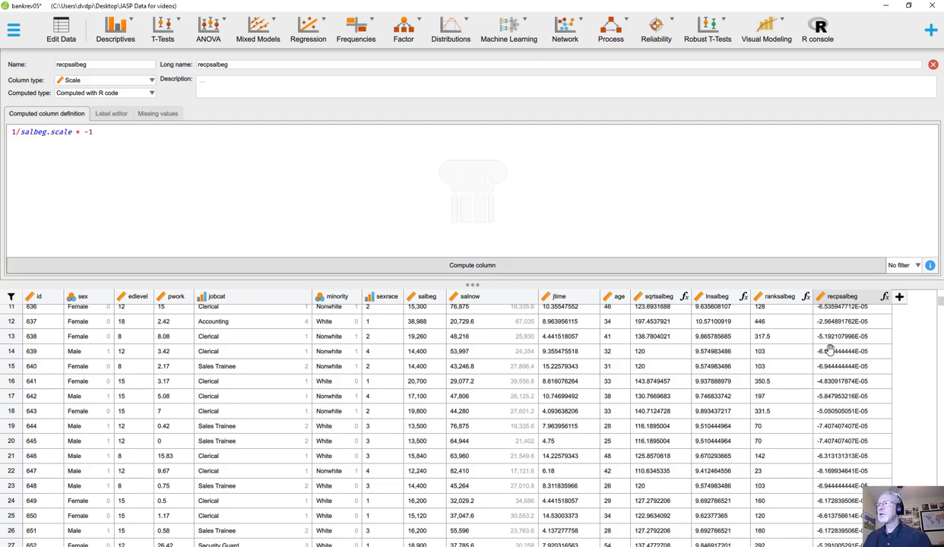
# Set the multiplier in the recpsalbeg formula to -100000, recompute the column and close its definition
pyautogui.scroll(3, 842, 343)
pyautogui.scroll(2, 844, 343)
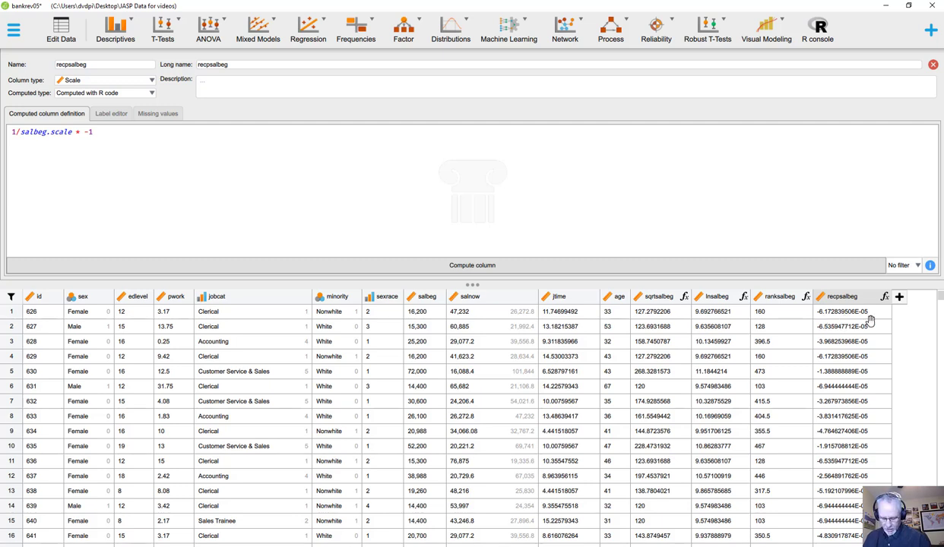
pyautogui.click(101, 134)
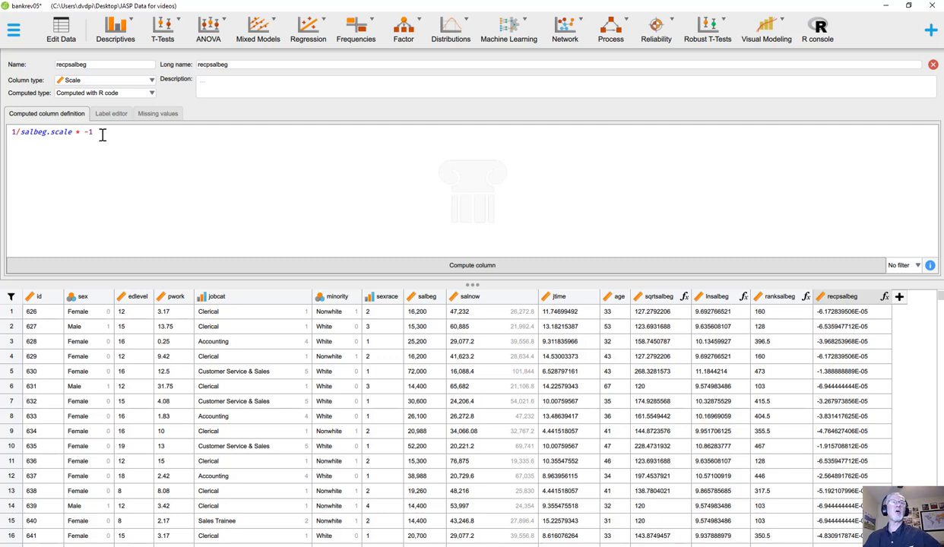
pyautogui.write('00000')
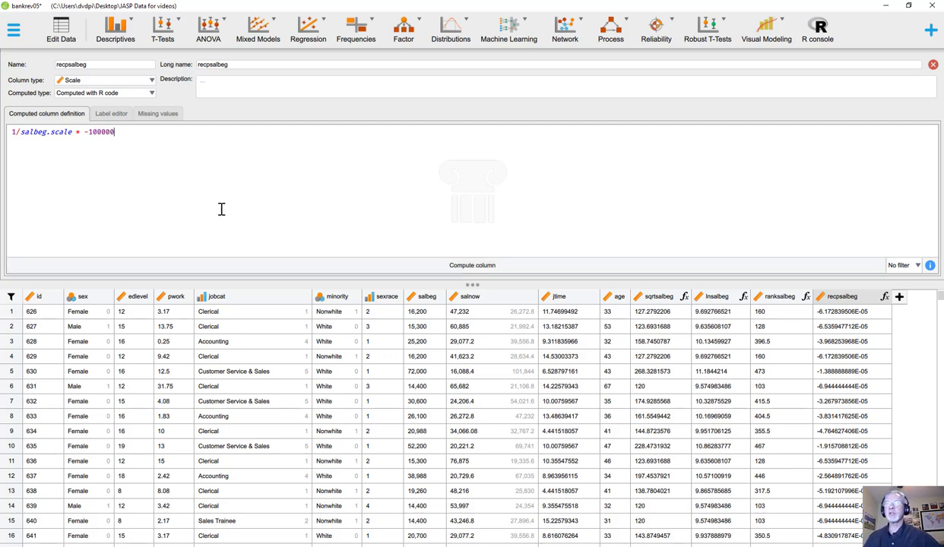
pyautogui.click(406, 274)
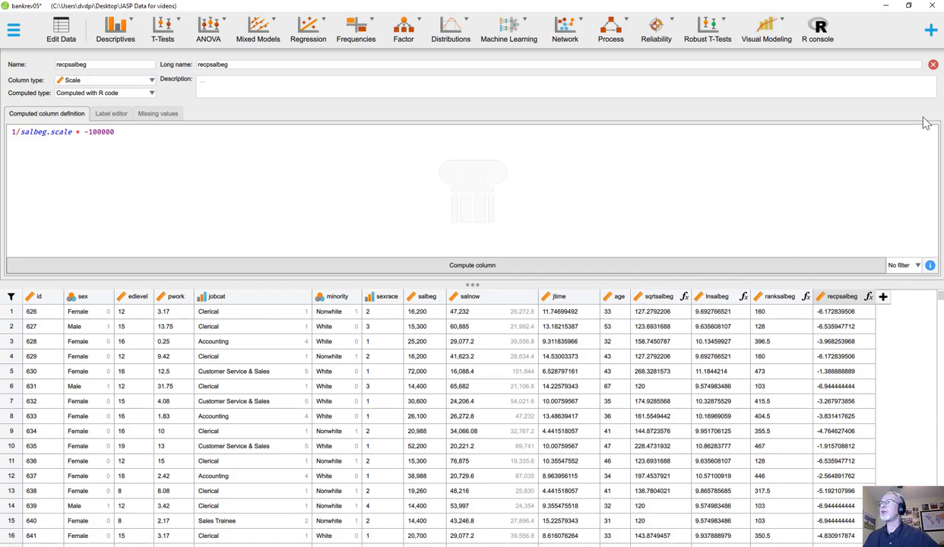
pyautogui.click(934, 67)
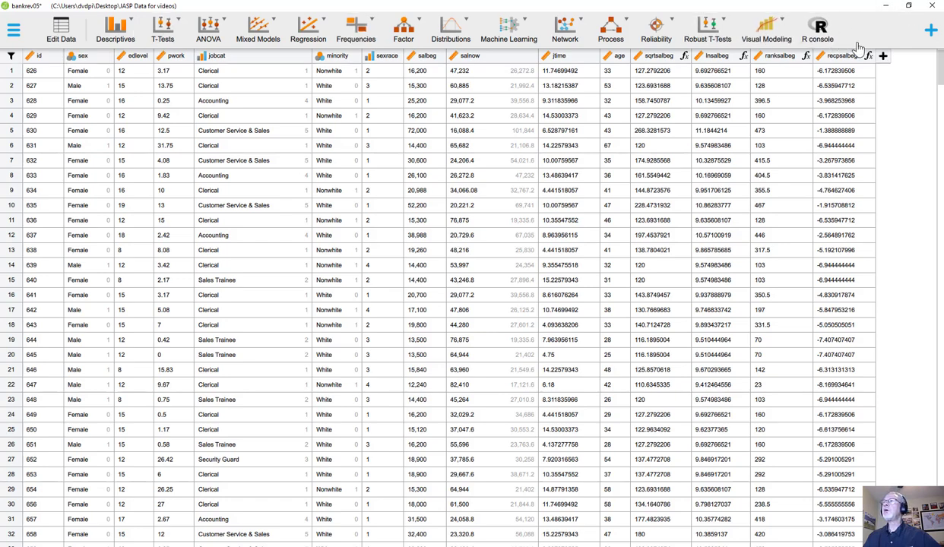
# Create a computed scale column named recp2salbeg that uses R code
pyautogui.click(883, 57)
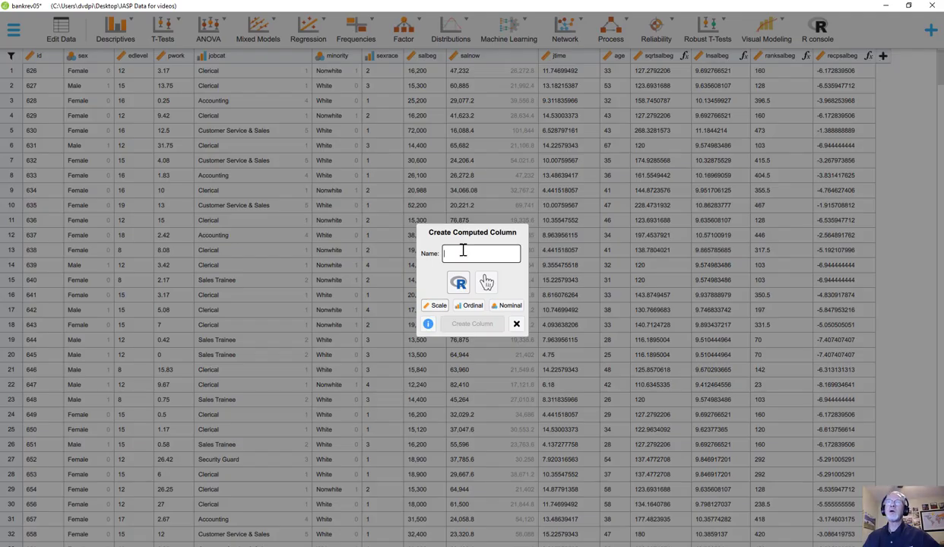
pyautogui.write('recp')
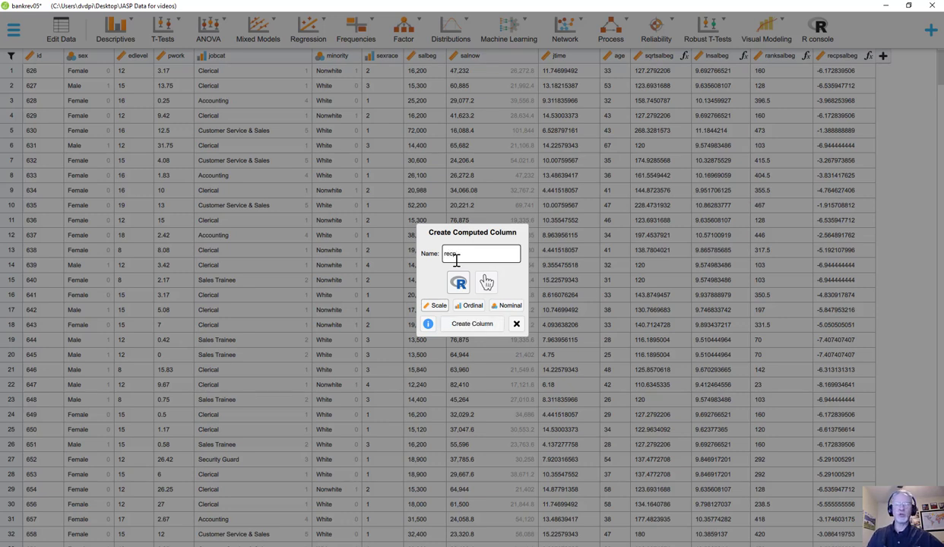
pyautogui.write('2sal')
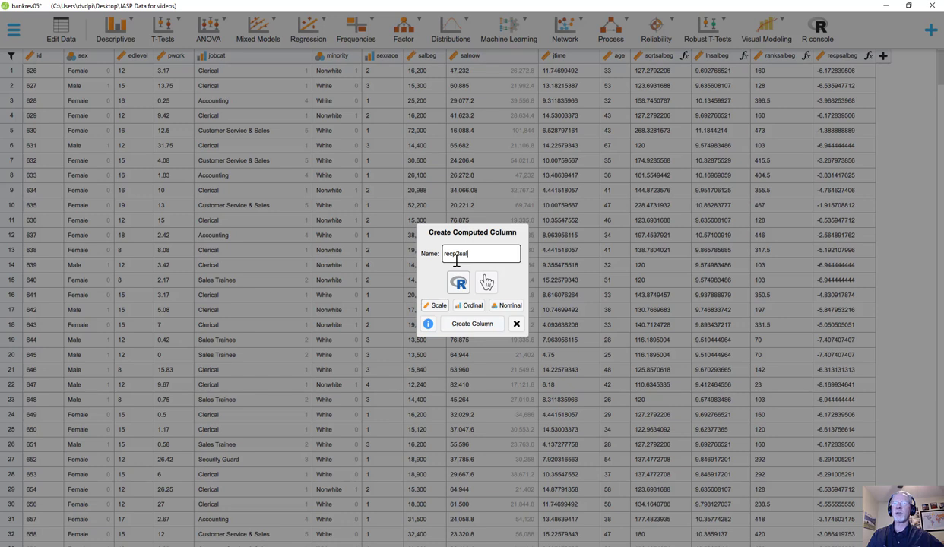
pyautogui.write('beg')
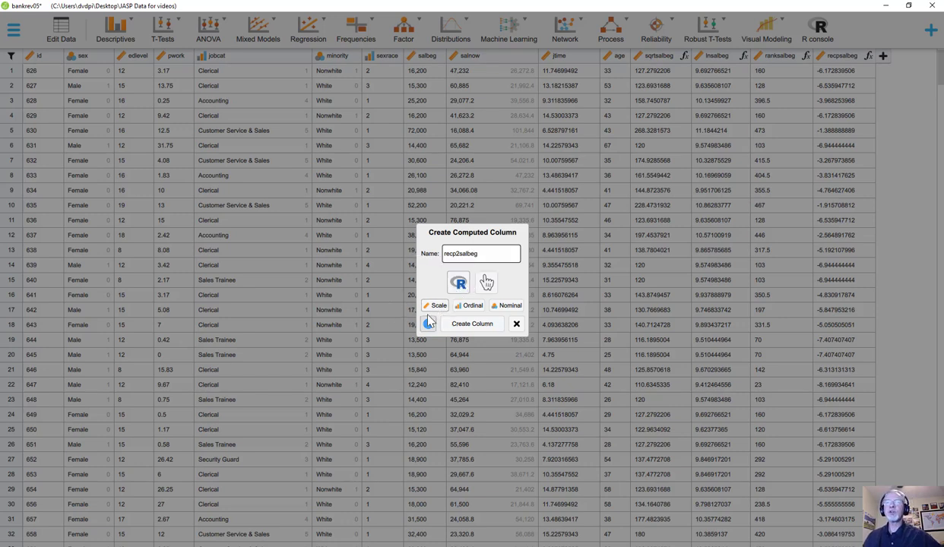
pyautogui.click(472, 327)
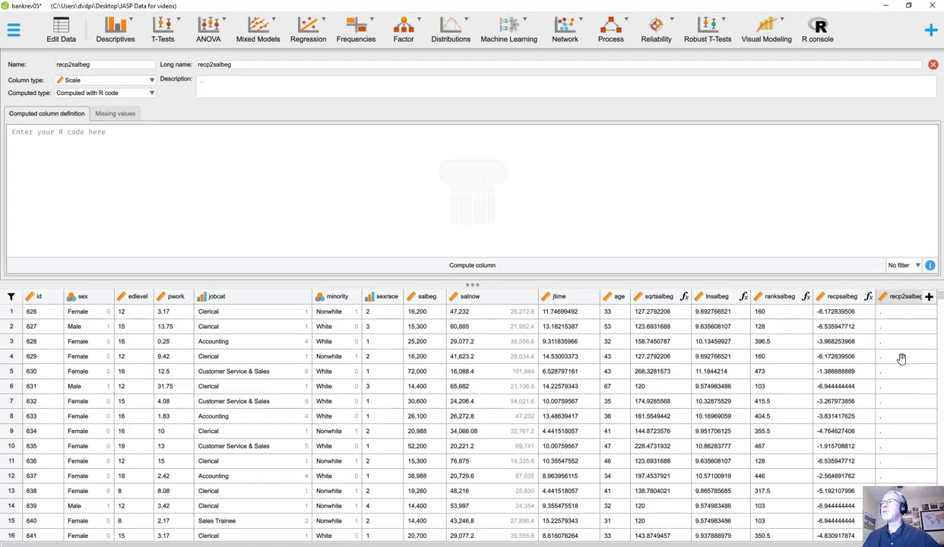
# Enter the R formula (1/X^2)*-1 for recp2salbeg and try to compute the column
pyautogui.click(55, 147)
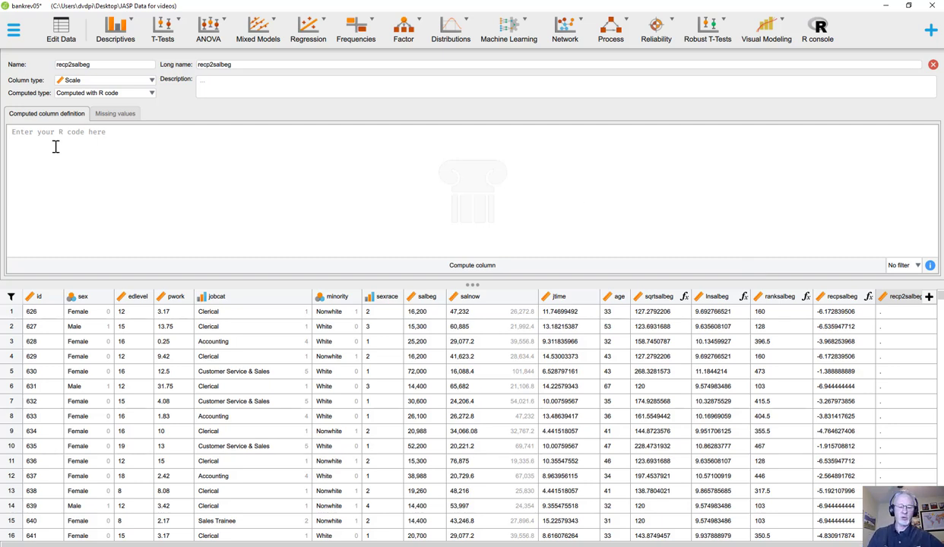
pyautogui.write('(1')
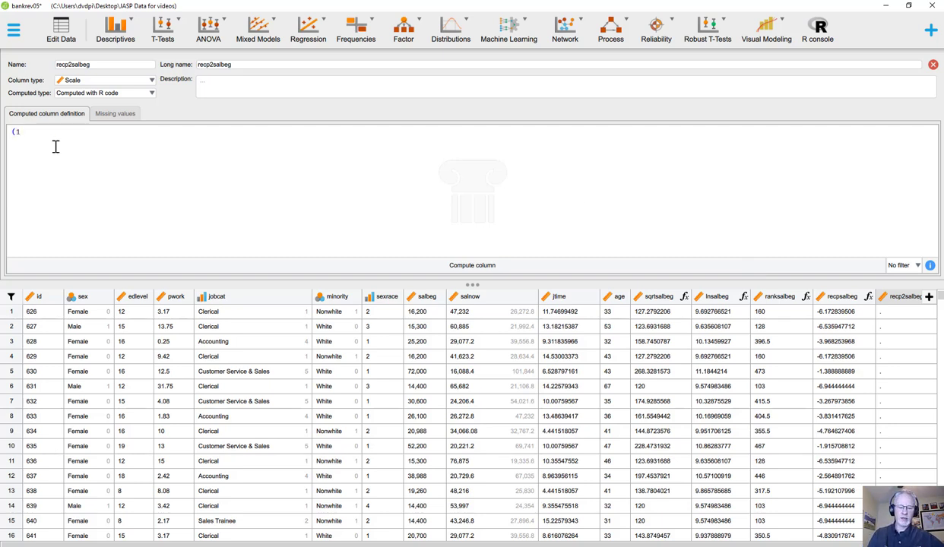
pyautogui.write('/X^2')
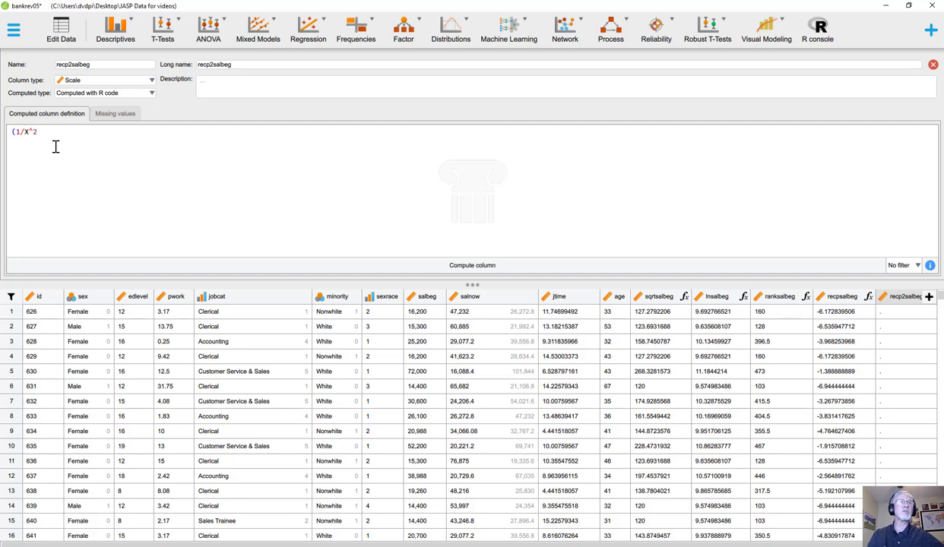
pyautogui.write(')')
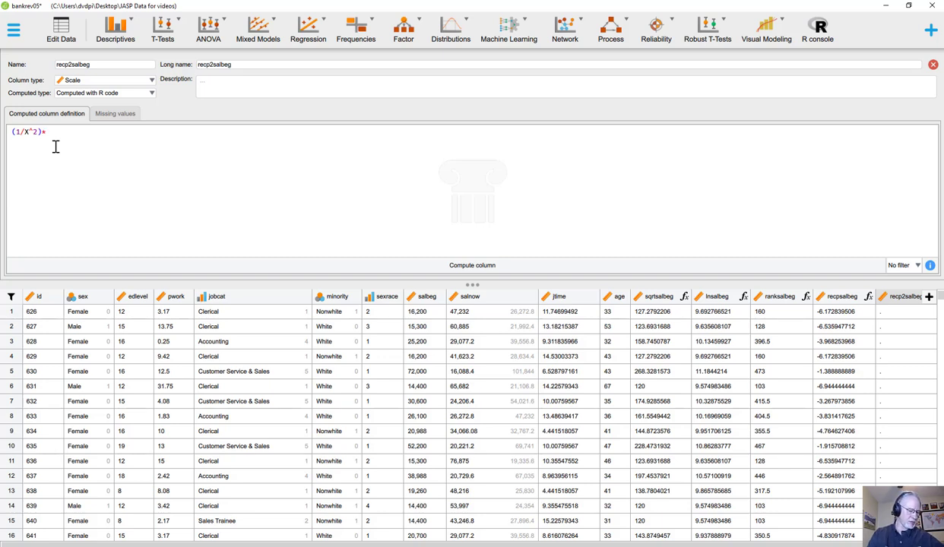
pyautogui.write('*-')
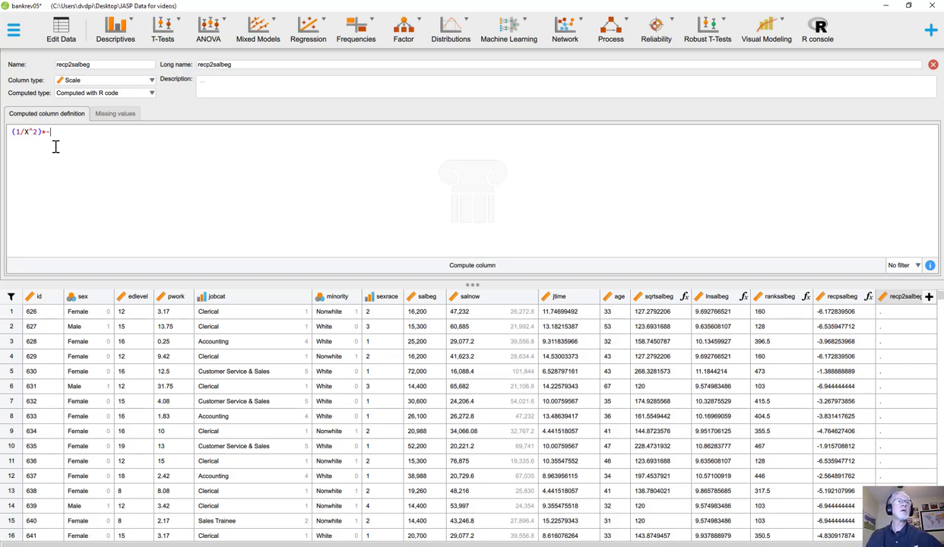
pyautogui.write('1')
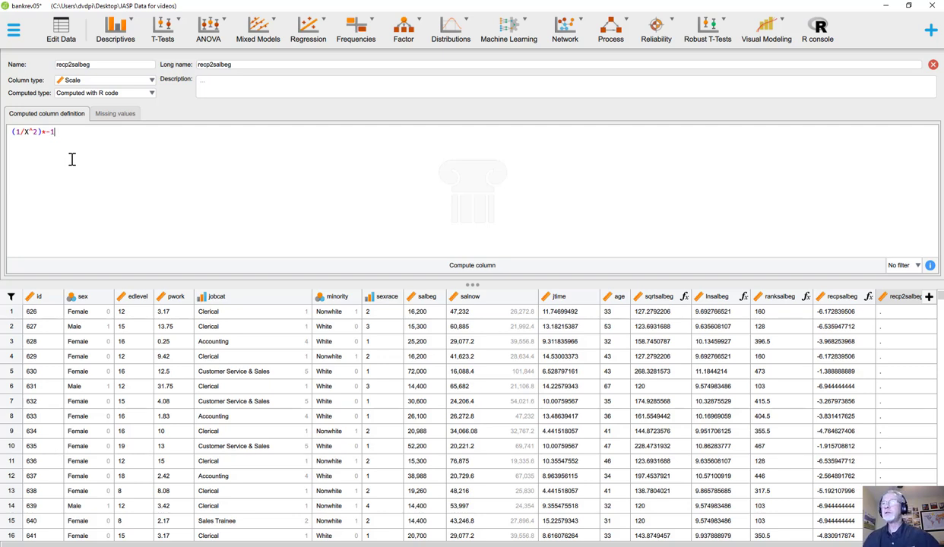
pyautogui.click(473, 265)
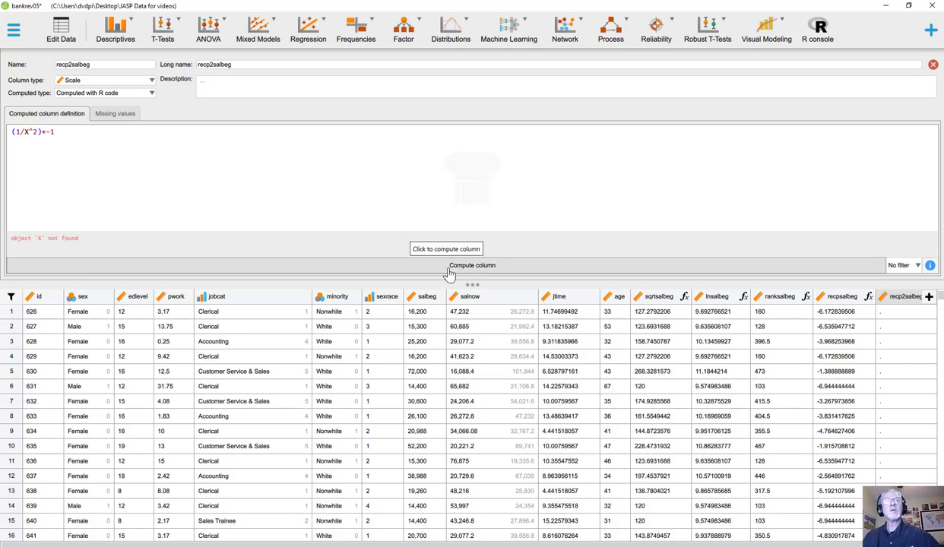
# Replace X with salbeg.scale in the recp2salbeg formula and compute the column
pyautogui.click(29, 131)
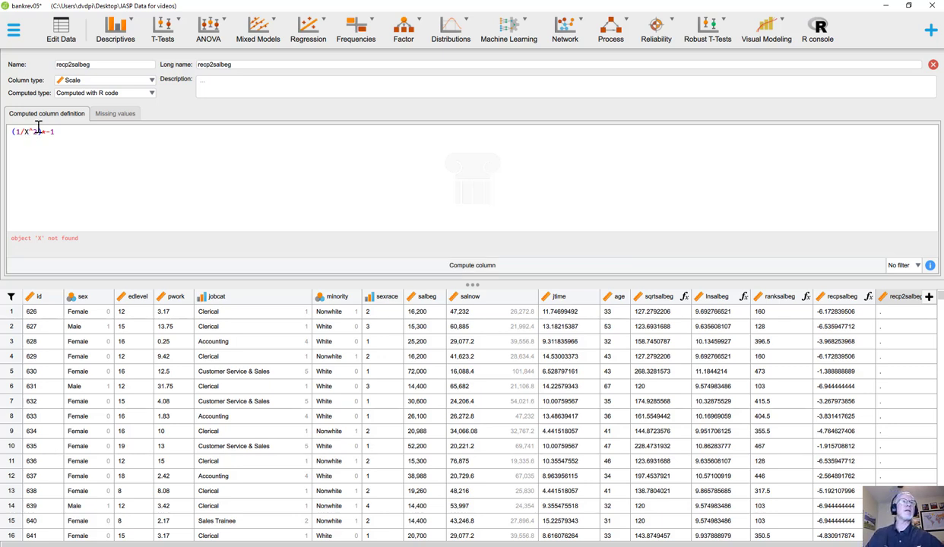
pyautogui.press('BackSpace')
pyautogui.write('salbeg.scale')
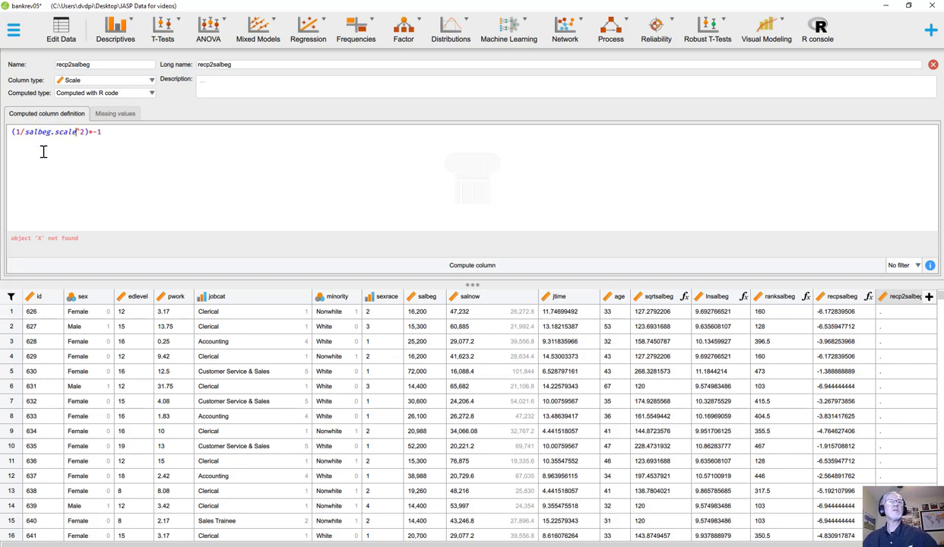
pyautogui.click(472, 270)
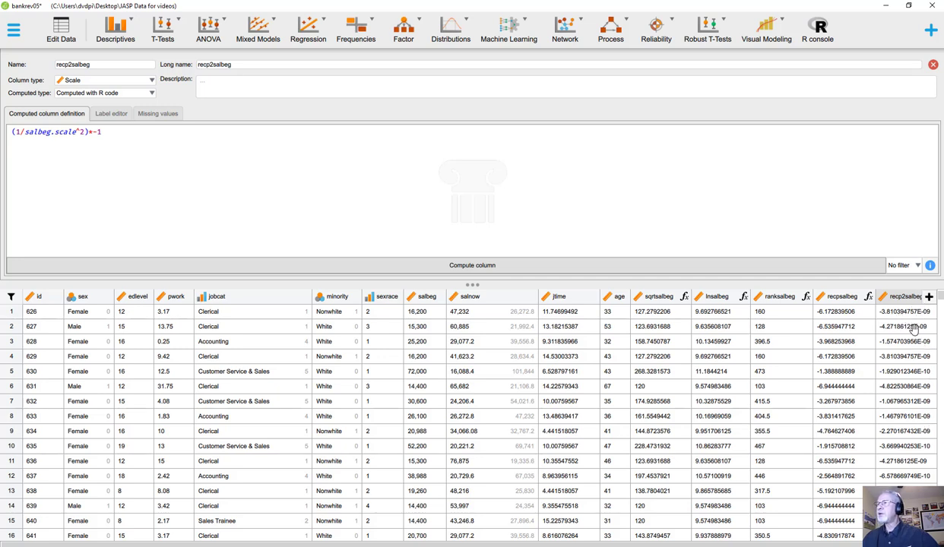
# Set the multiplier in the recp2salbeg formula to -10000000 and recompute the column
pyautogui.click(111, 132)
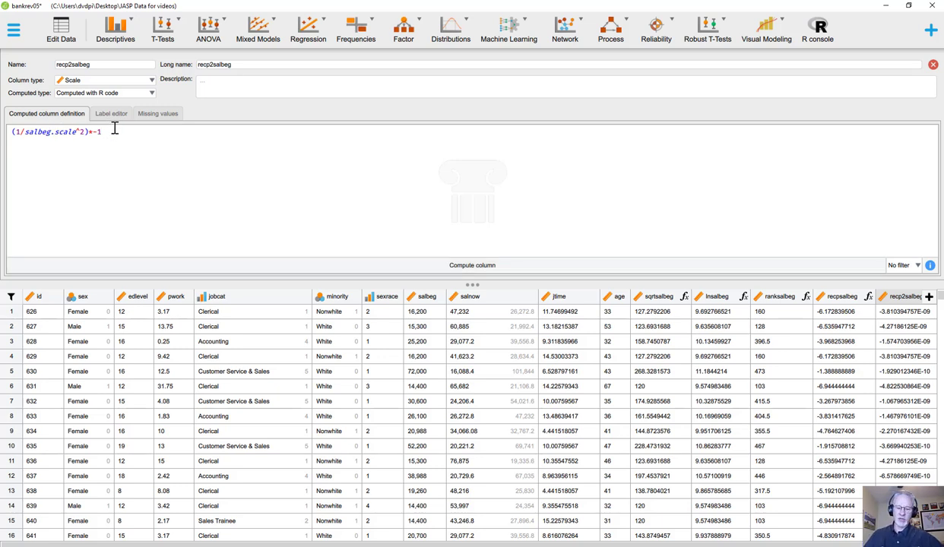
pyautogui.write('0000000')
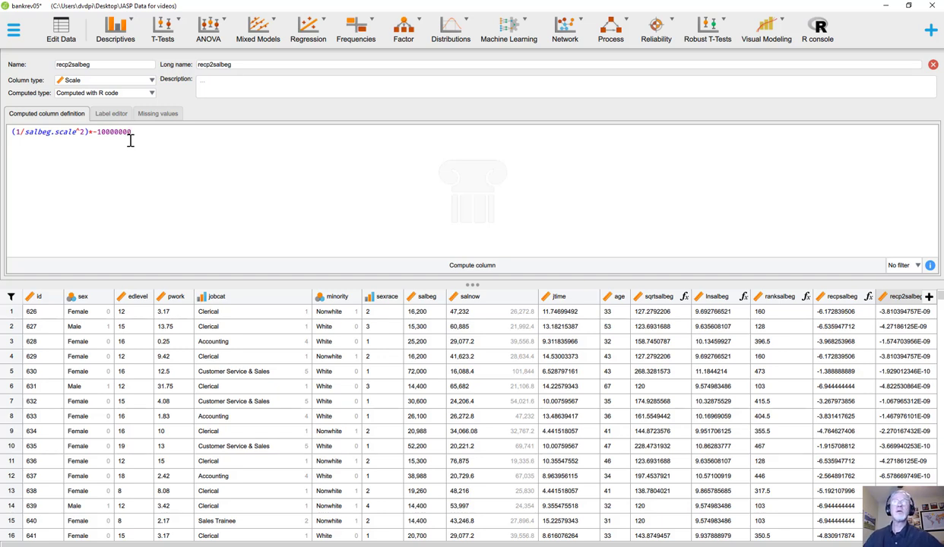
pyautogui.click(462, 272)
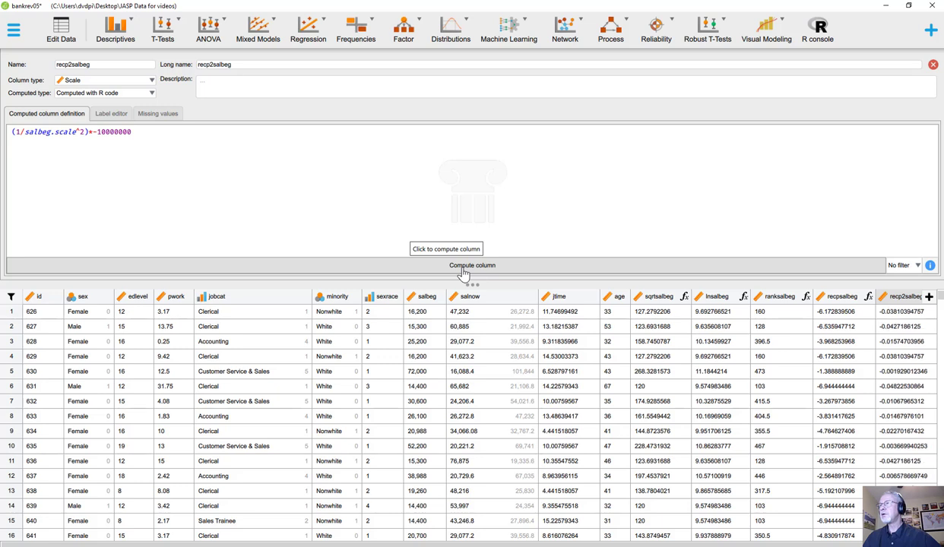
pyautogui.click(151, 133)
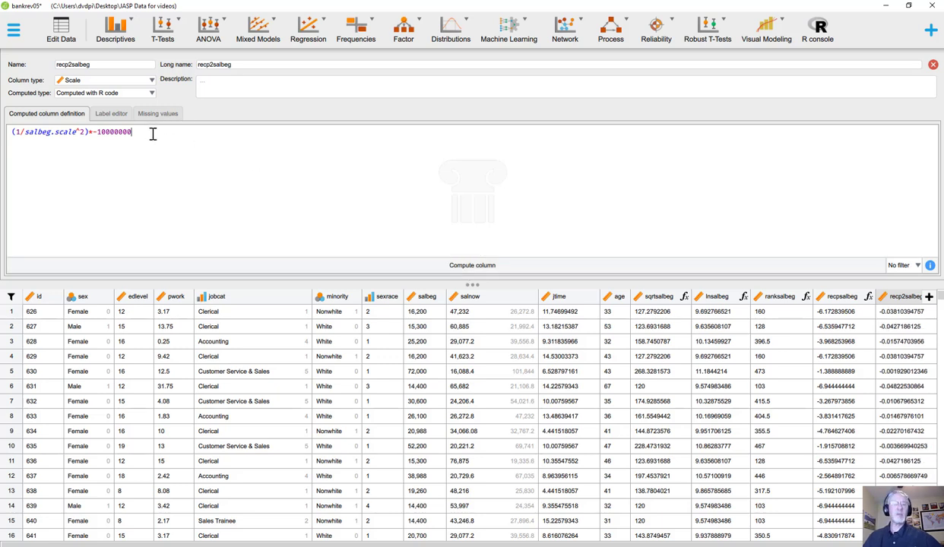
pyautogui.write('00')
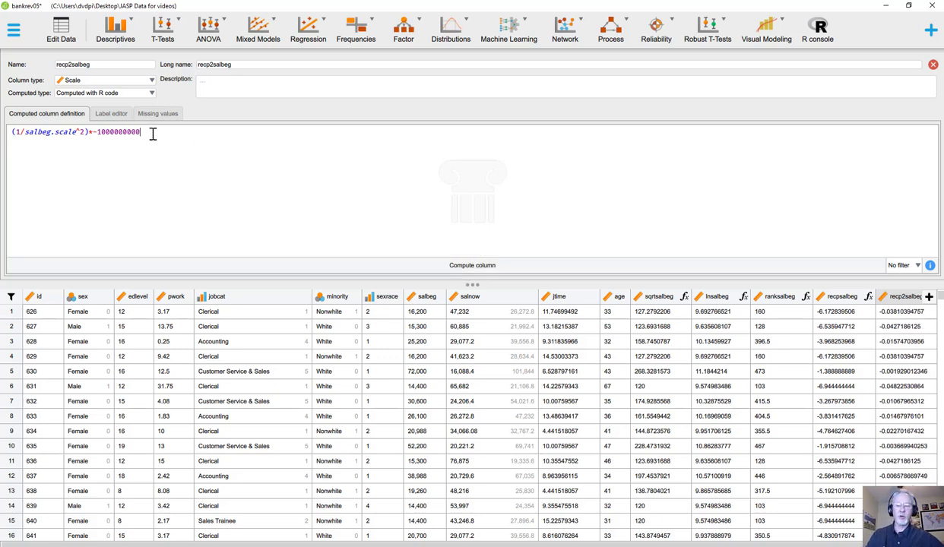
pyautogui.click(525, 271)
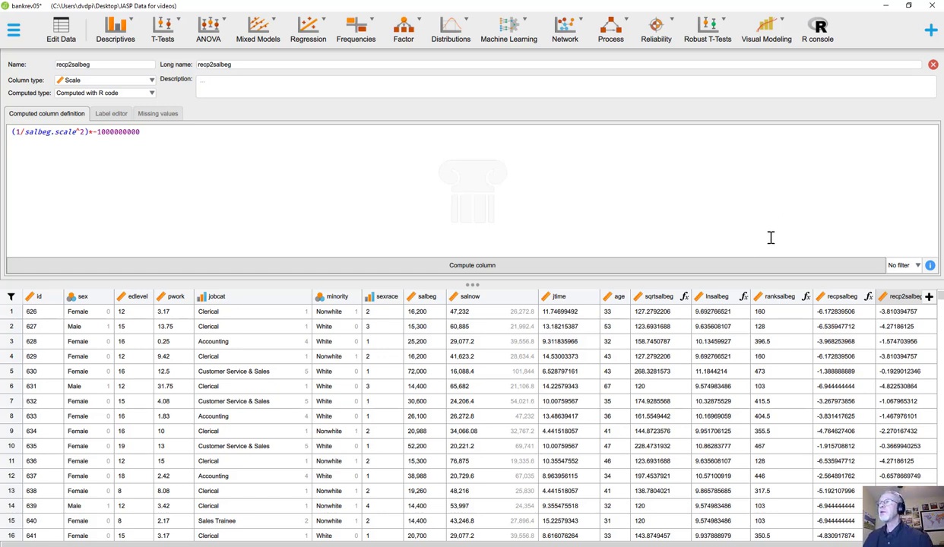
# Close the recp2salbeg column definition and save the bankrev05 file
pyautogui.click(933, 65)
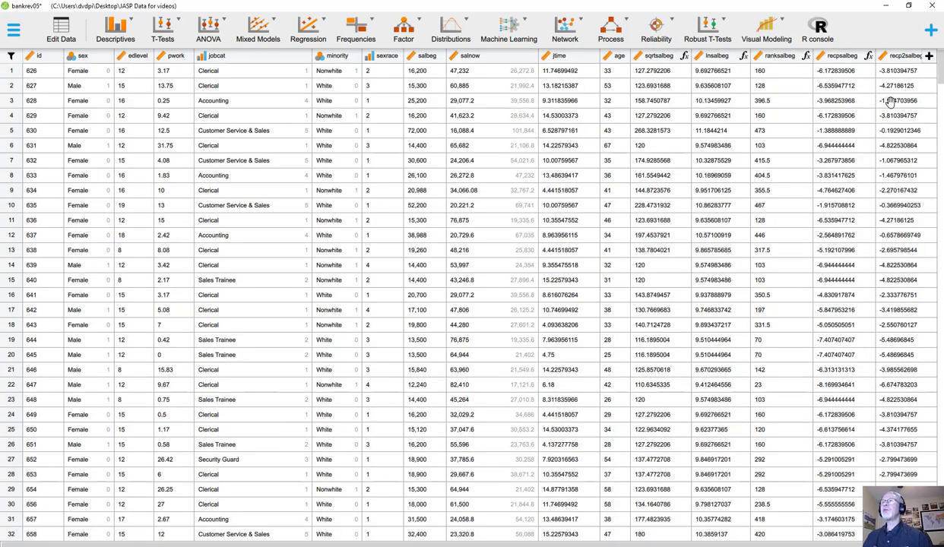
pyautogui.click(14, 31)
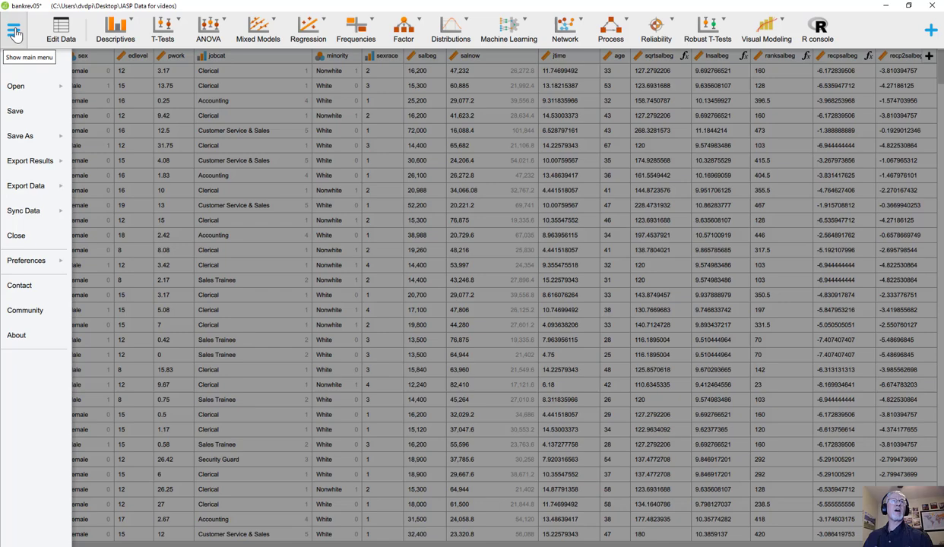
pyautogui.click(22, 113)
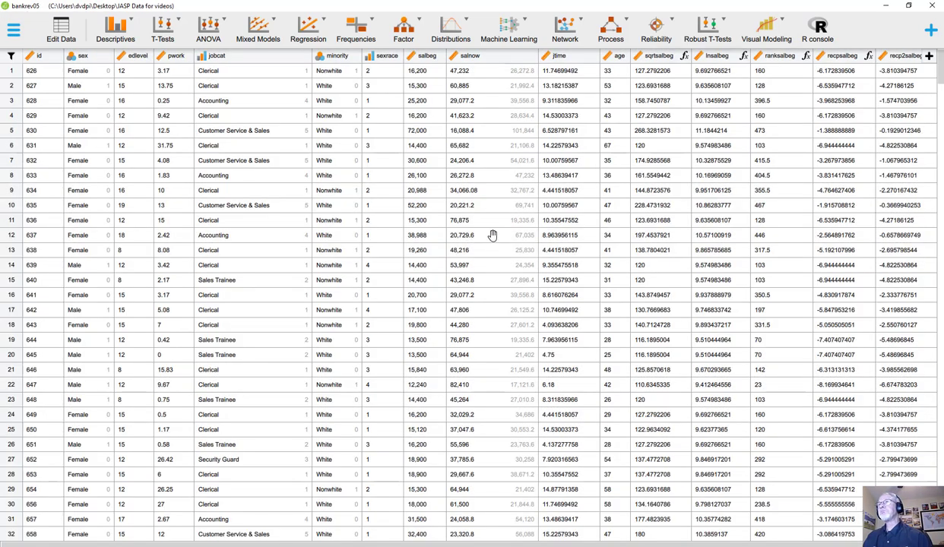